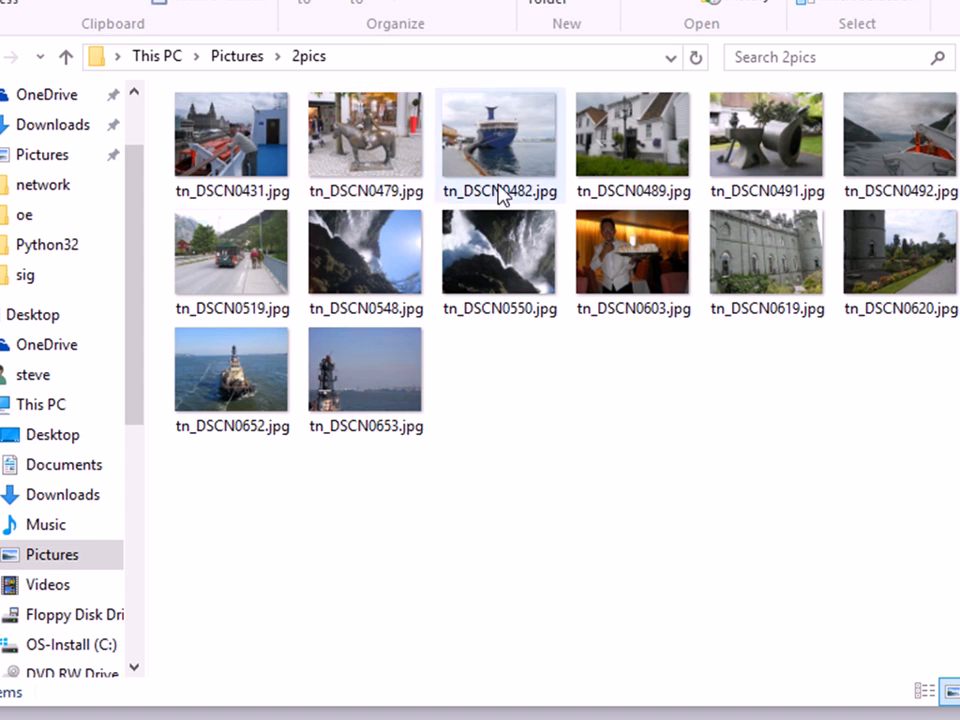
Go up one level from the 2pics folder to the Pictures folder.
click(67, 60)
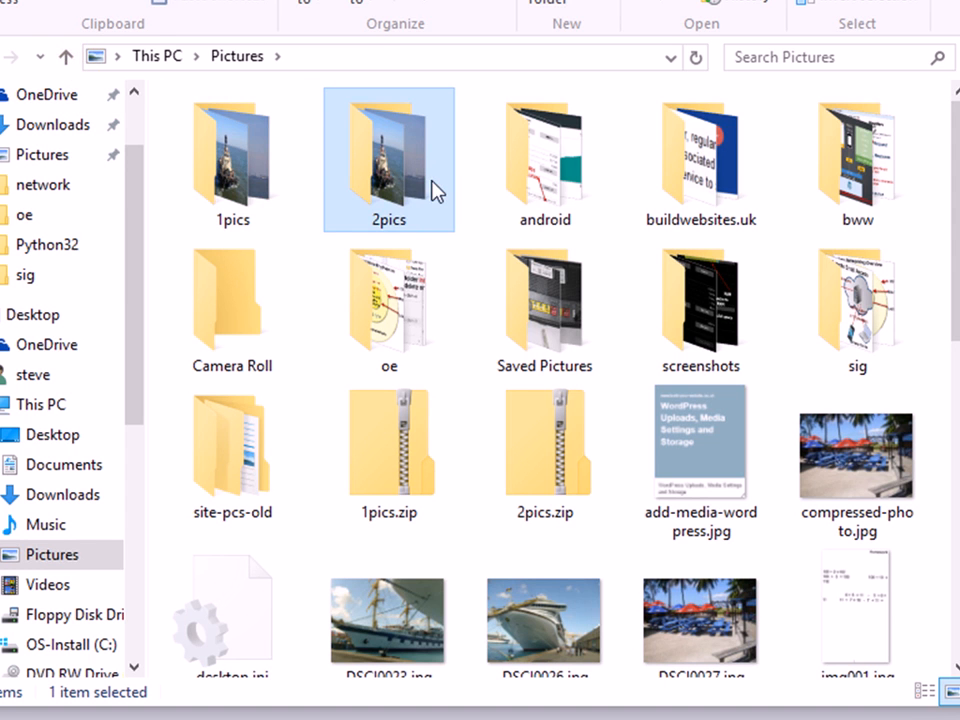
mouse_move(434, 191)
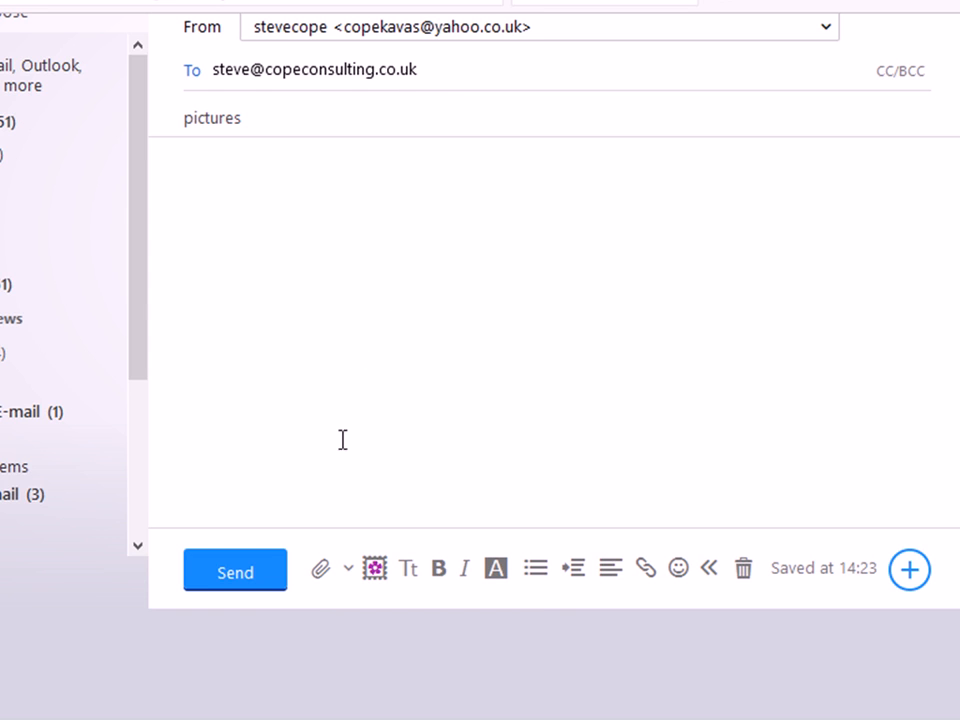
Choose files from the computer as attachments for the "pictures" email, selecting tn_DSCN0431.jpg through tn_DSCN0653.jpg in the 2pics folder.
click(347, 575)
click(378, 620)
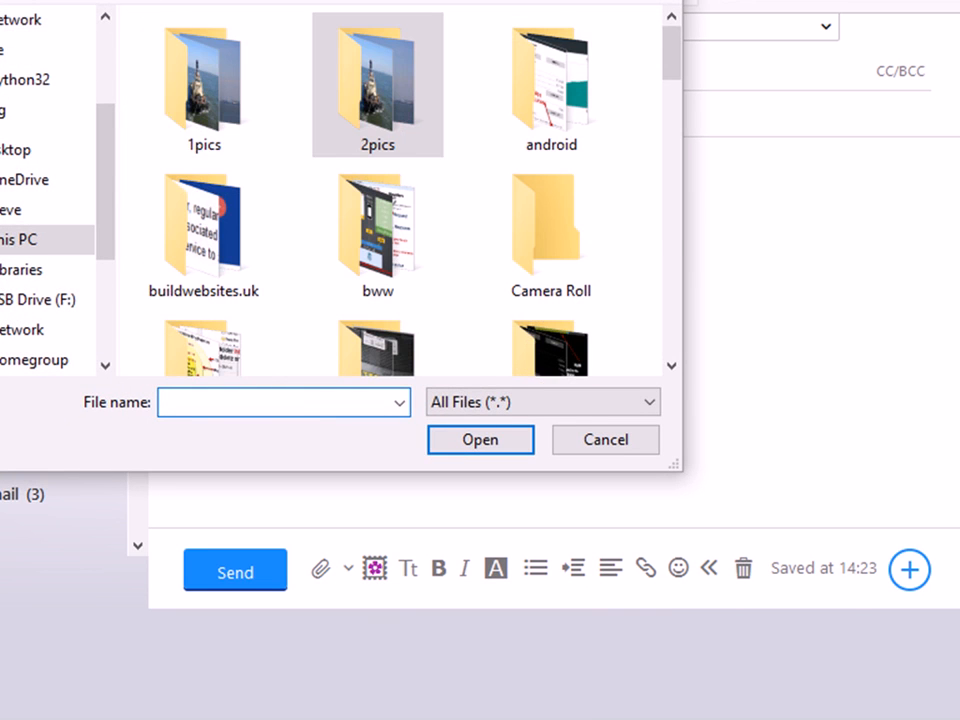
click(362, 98)
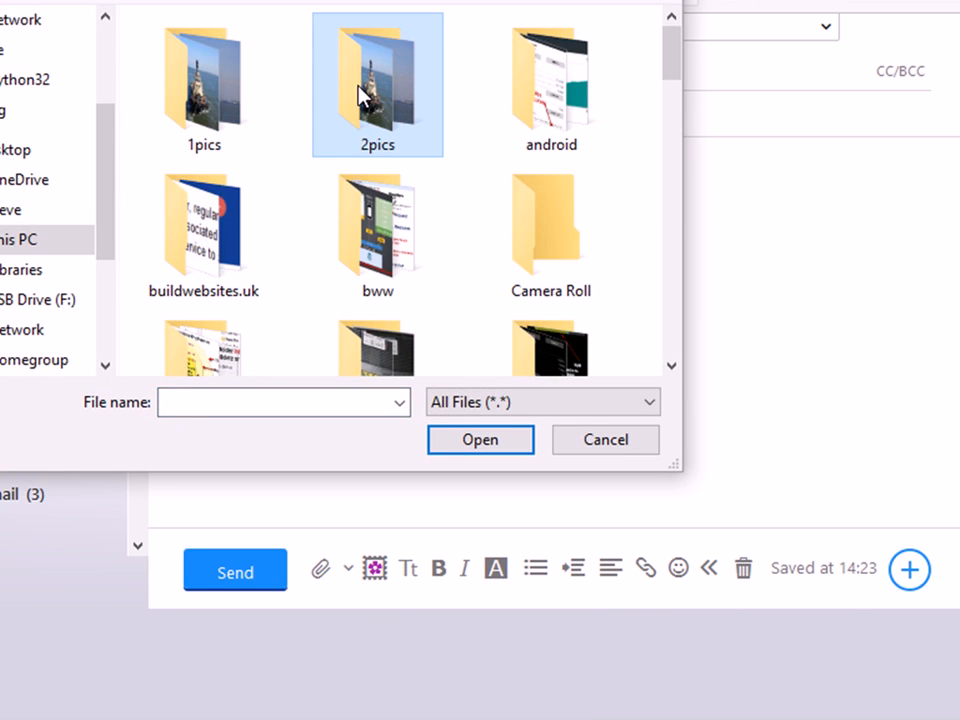
double_click(362, 98)
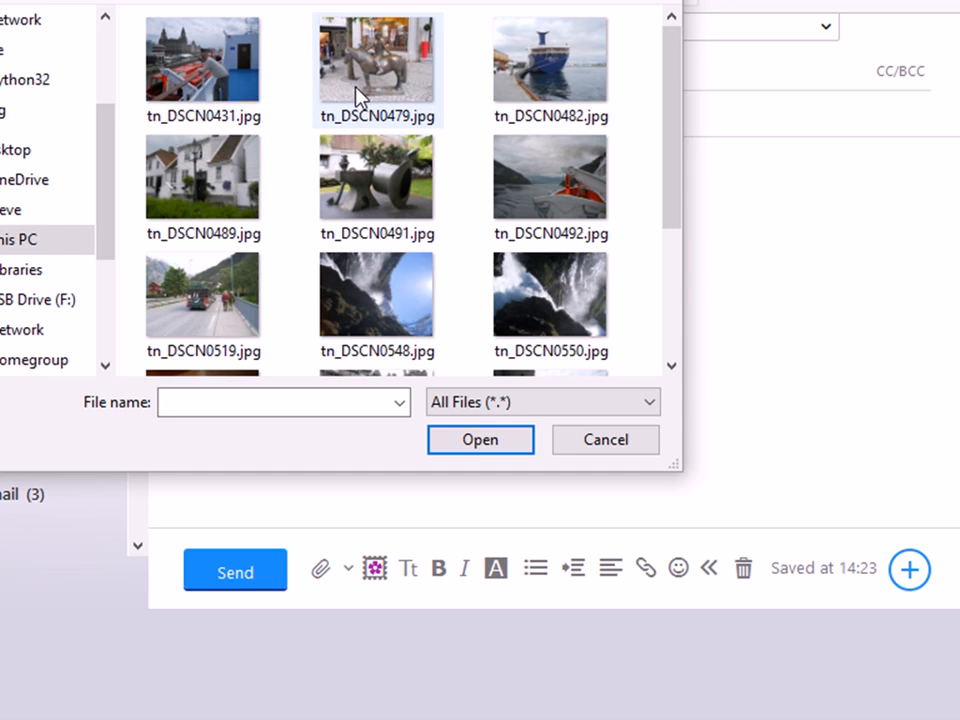
click(230, 84)
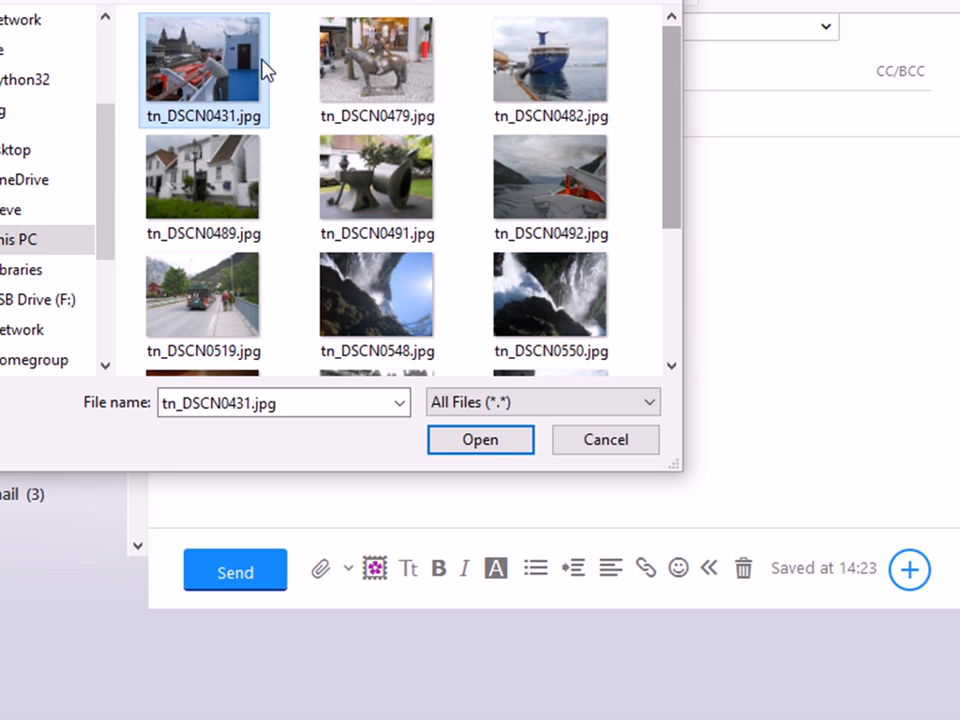
scroll(676, 197, down, 1)
drag(676, 197, 677, 129)
drag(677, 200, 677, 336)
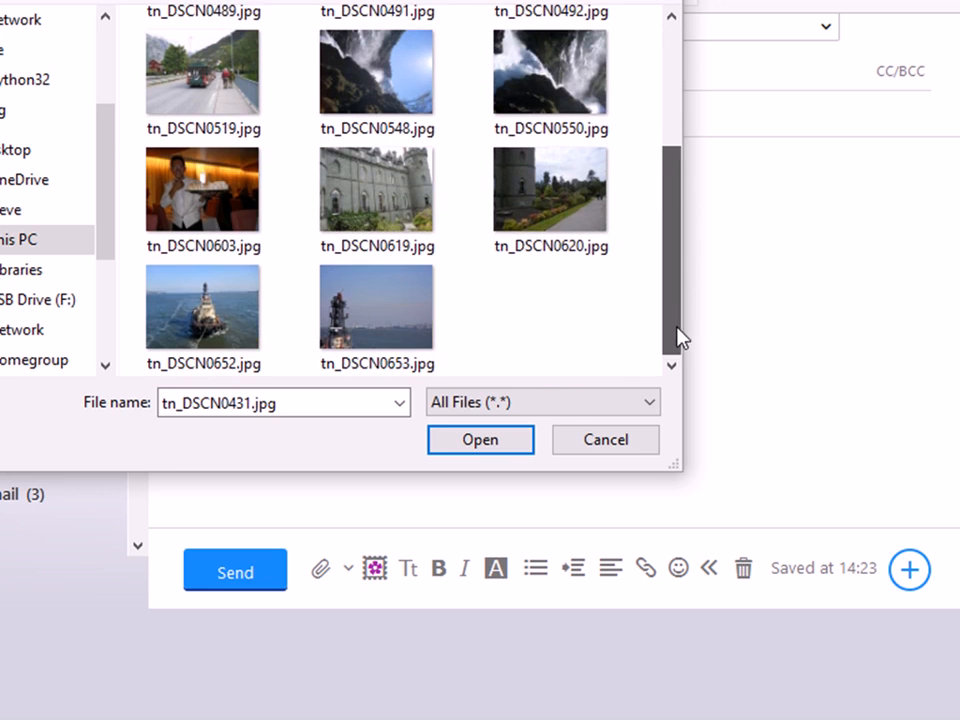
shift+click(378, 320)
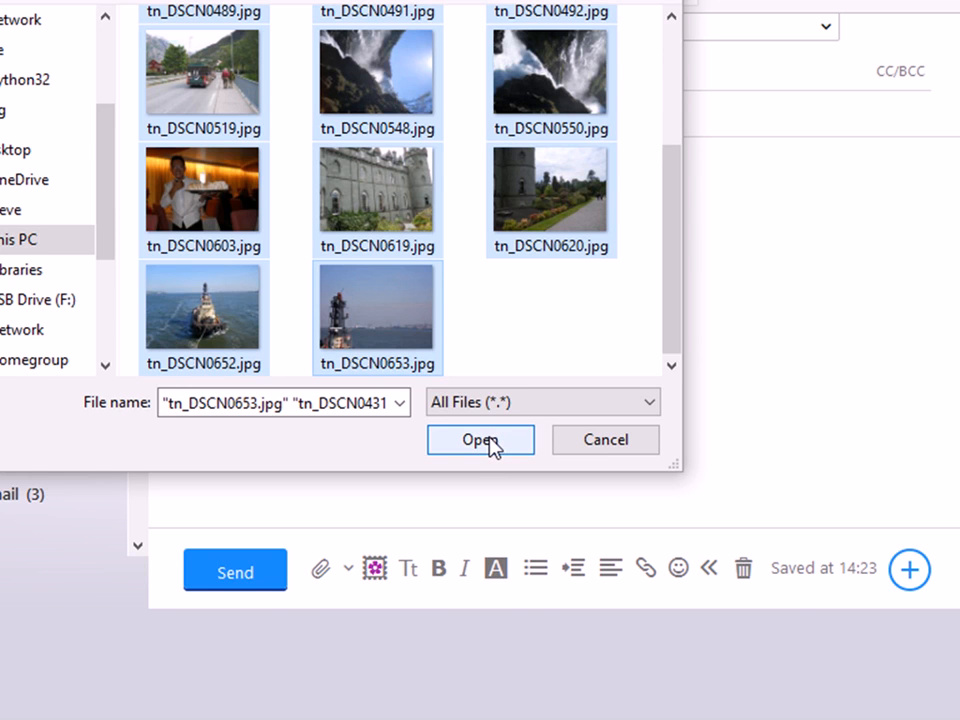
scroll(664, 358, up, 3)
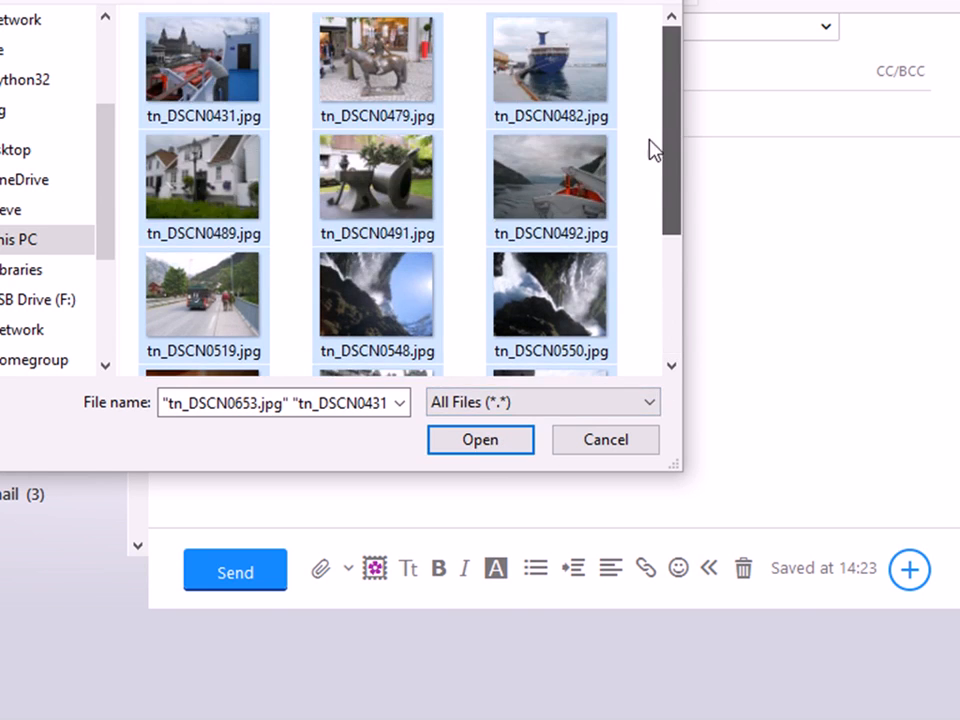
Attach only tn_DSCN0431.jpg and tn_DSCN0479.jpg to the email and remove both attachments again.
shift+click(411, 79)
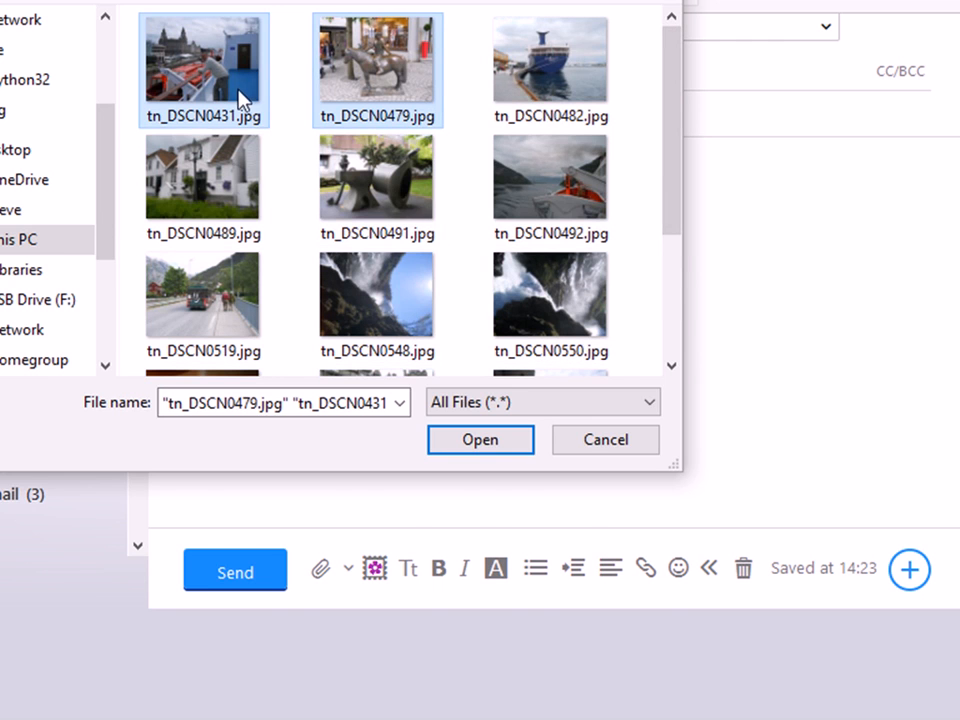
click(483, 446)
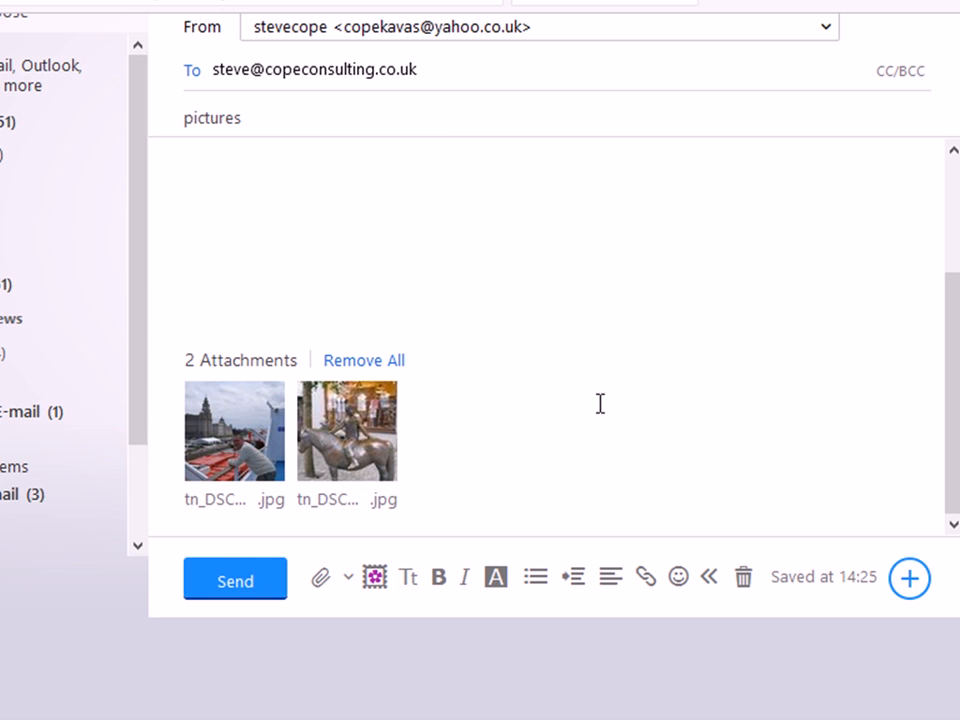
click(389, 401)
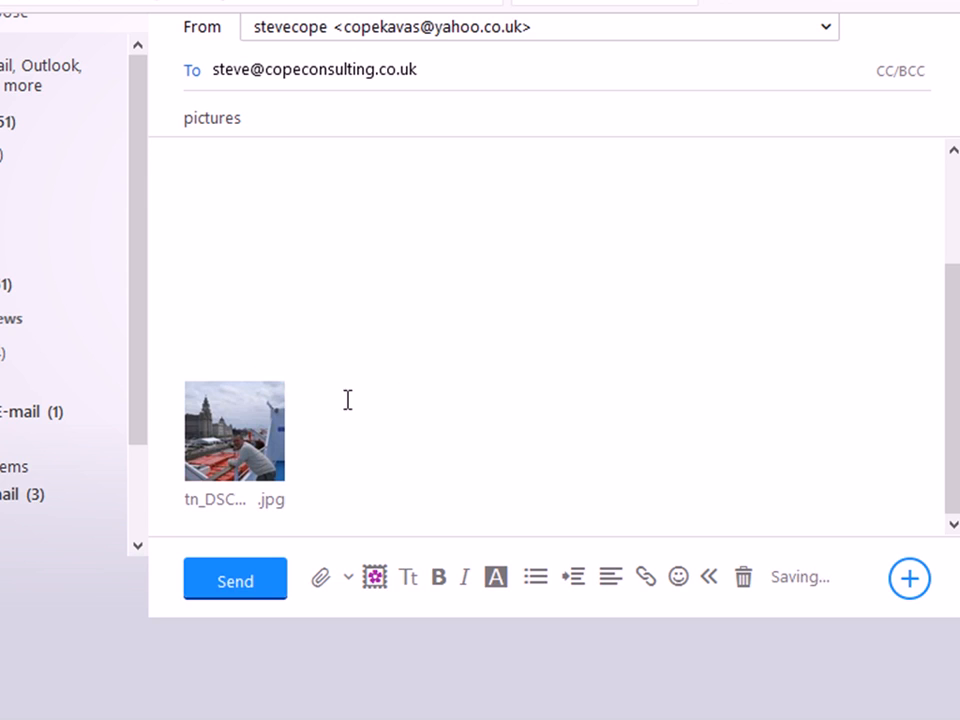
click(273, 393)
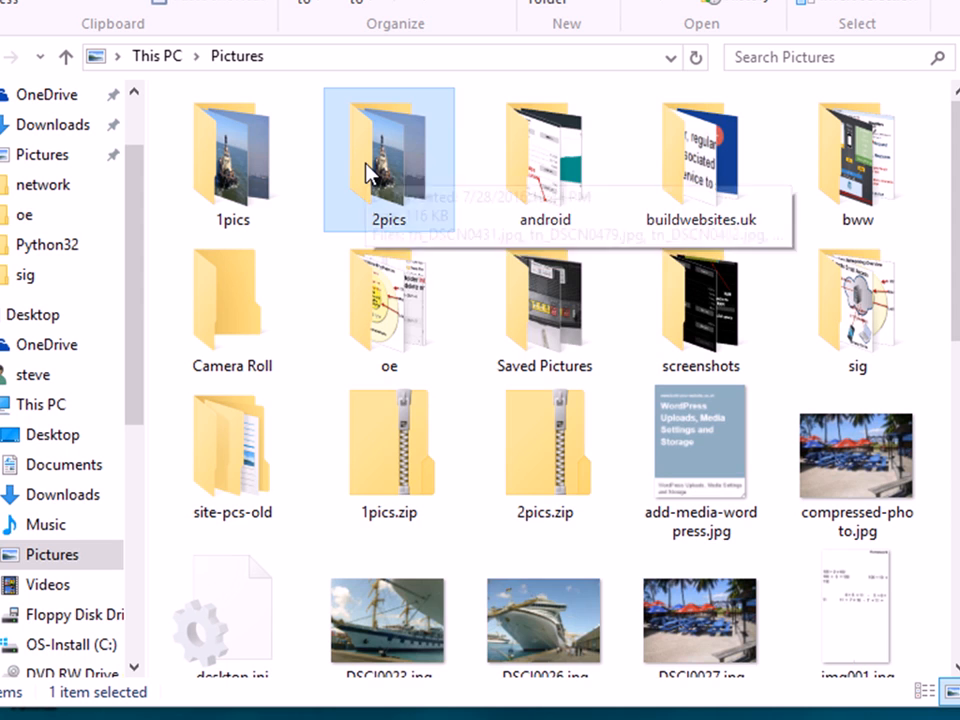
right_click(367, 165)
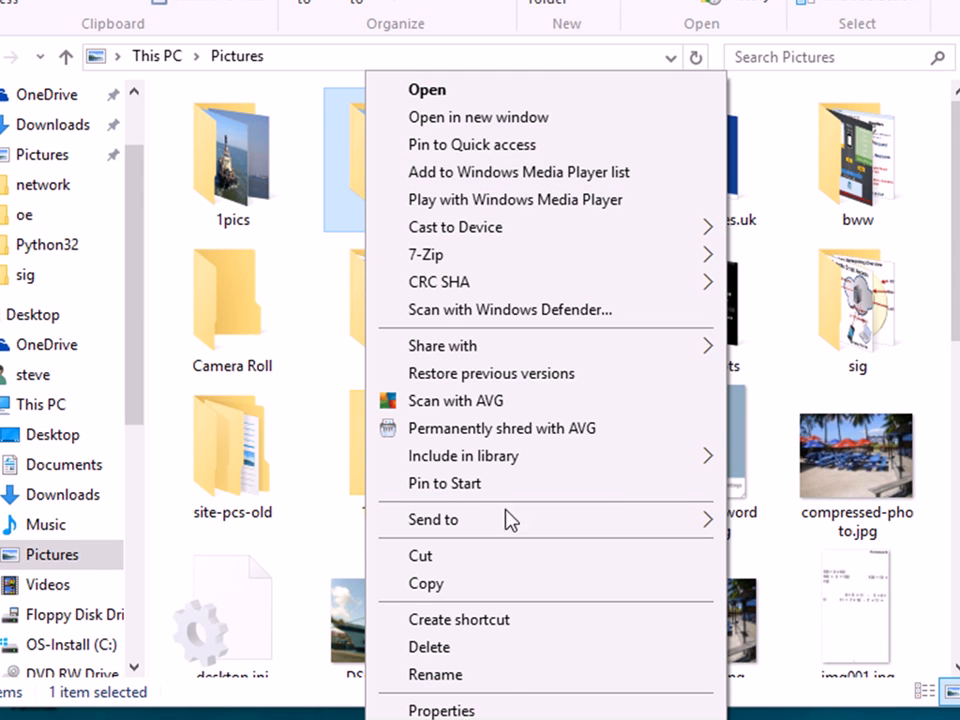
mouse_move(492, 521)
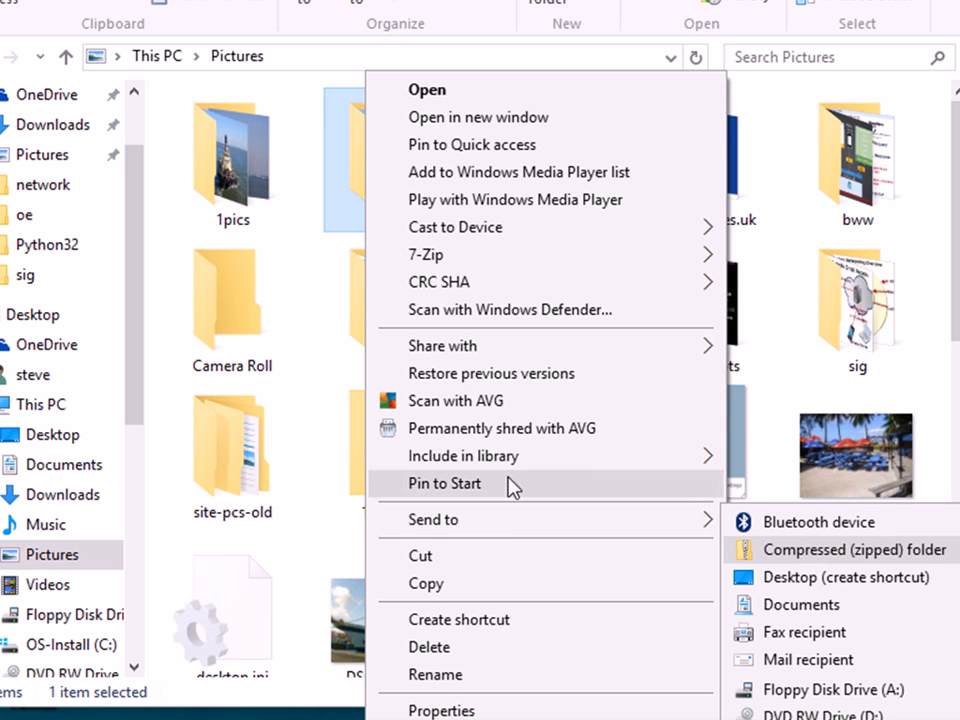
click(316, 370)
click(316, 370)
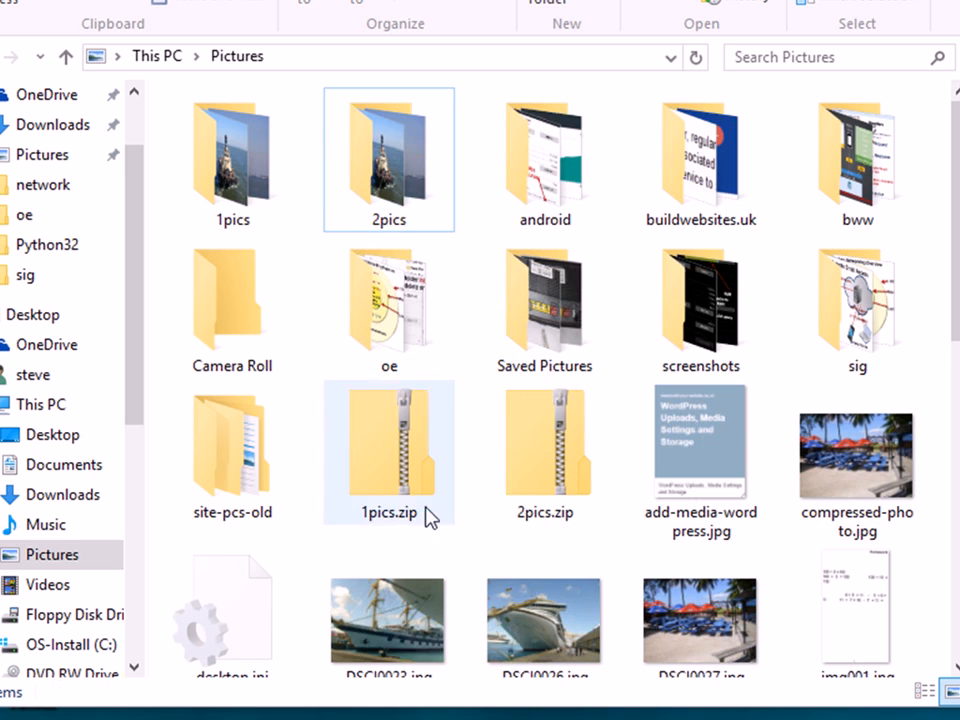
Check the file size of 2pics.zip in its properties and close them without changes.
click(535, 467)
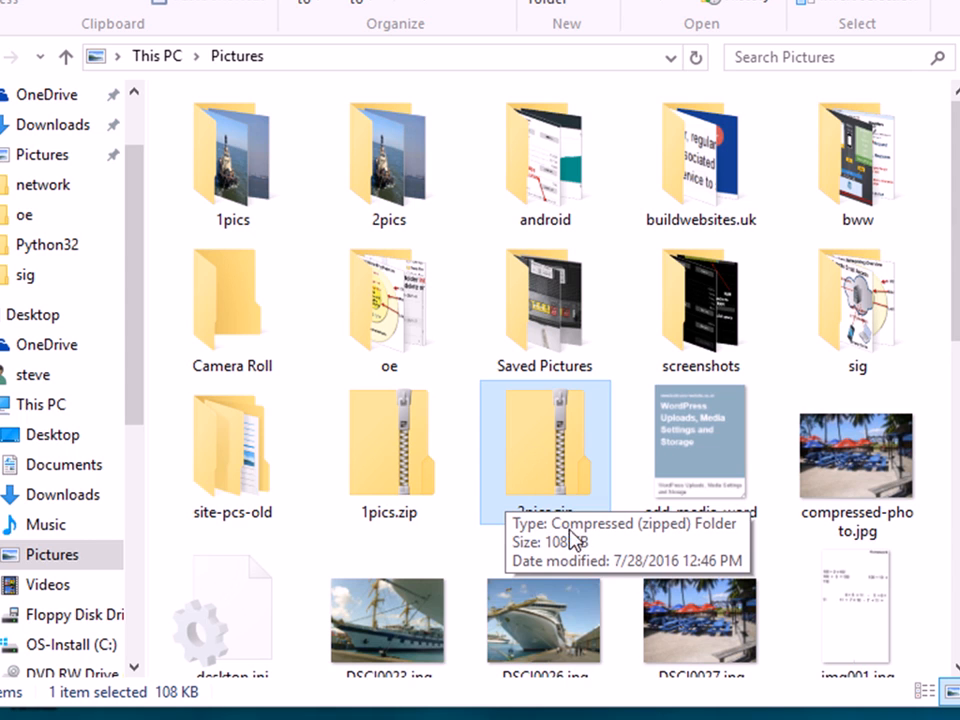
right_click(528, 443)
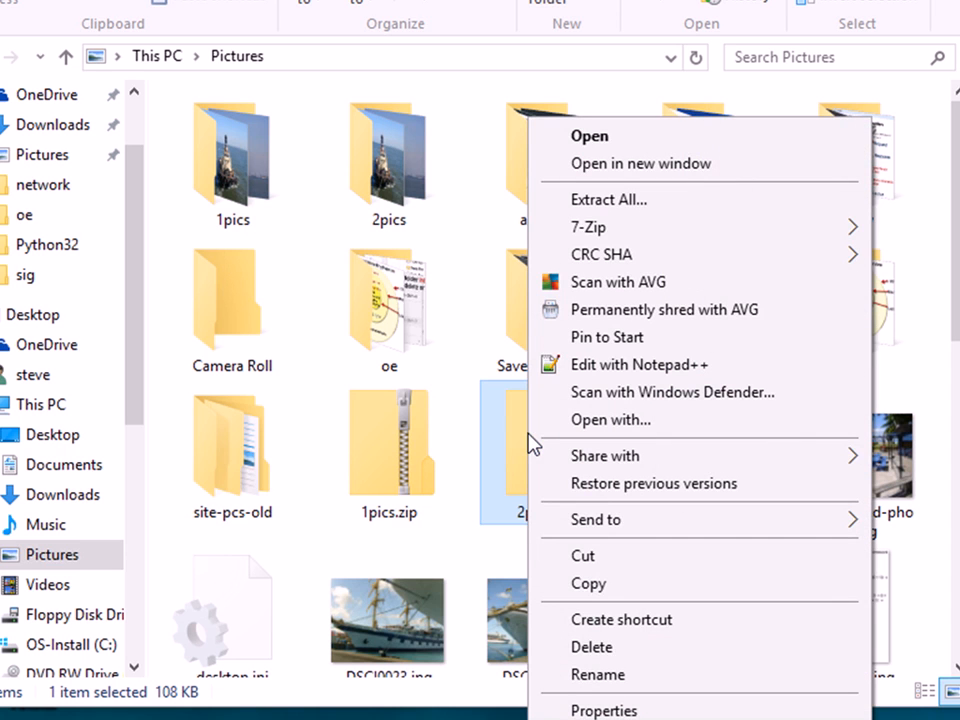
click(617, 710)
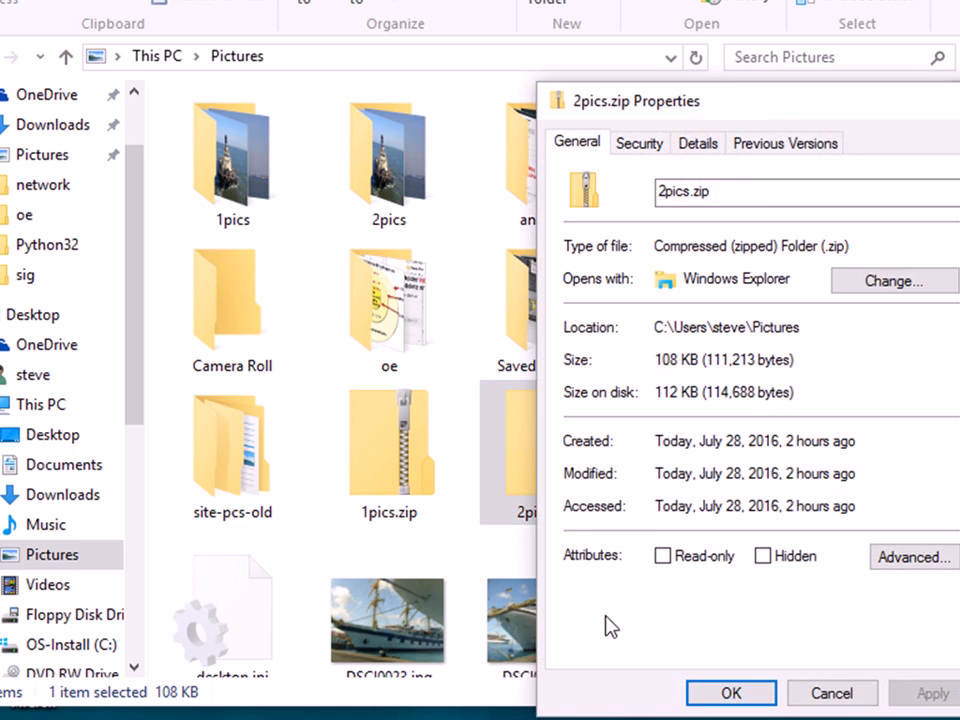
drag(771, 120, 540, 40)
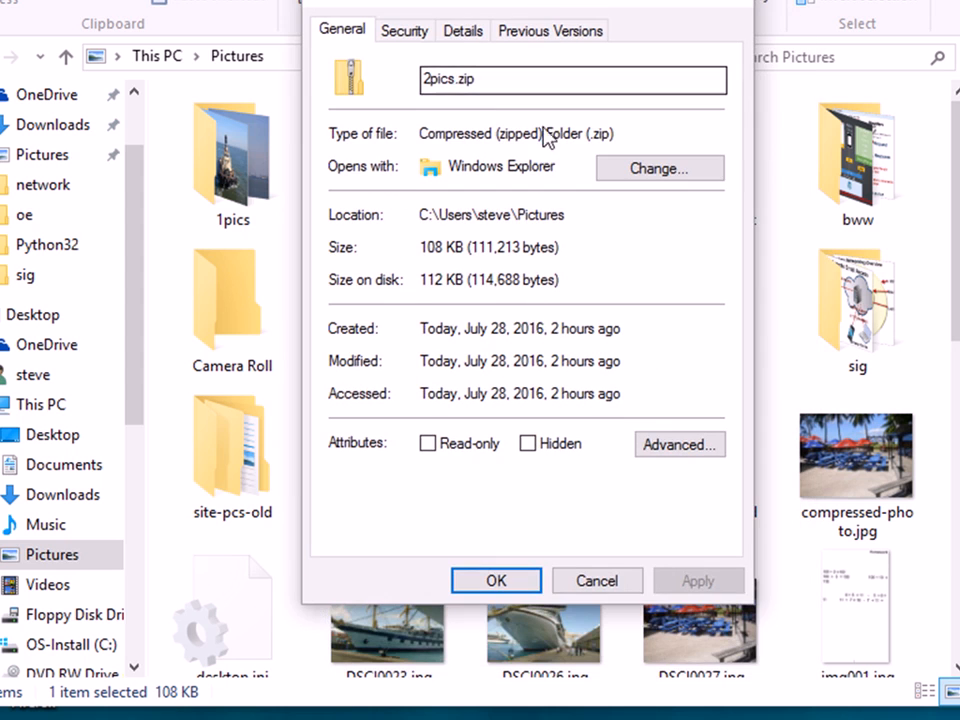
click(451, 247)
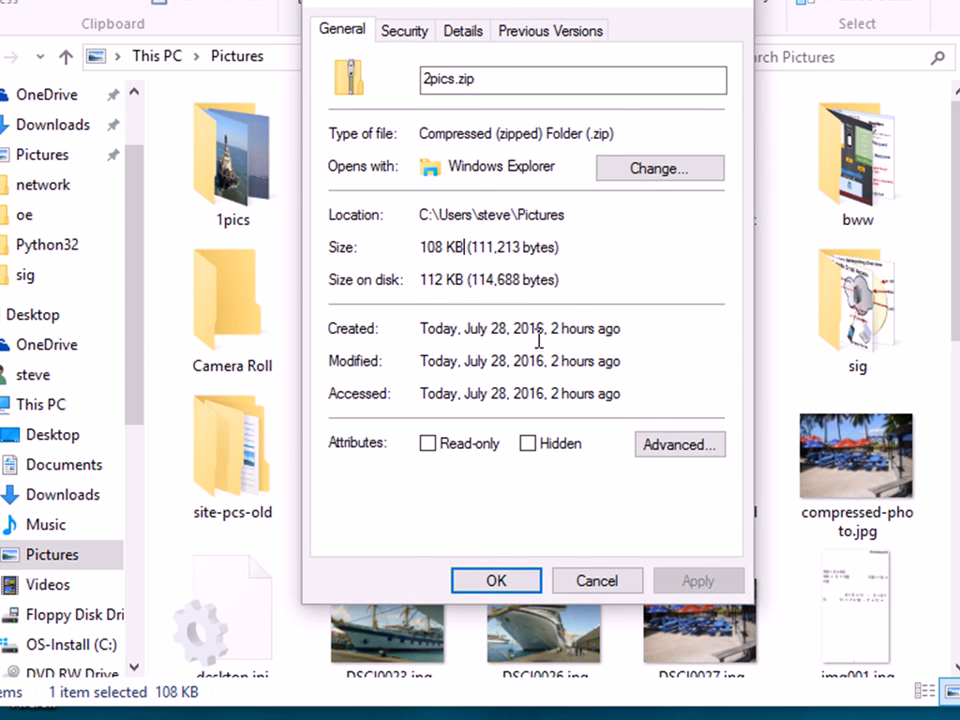
click(600, 580)
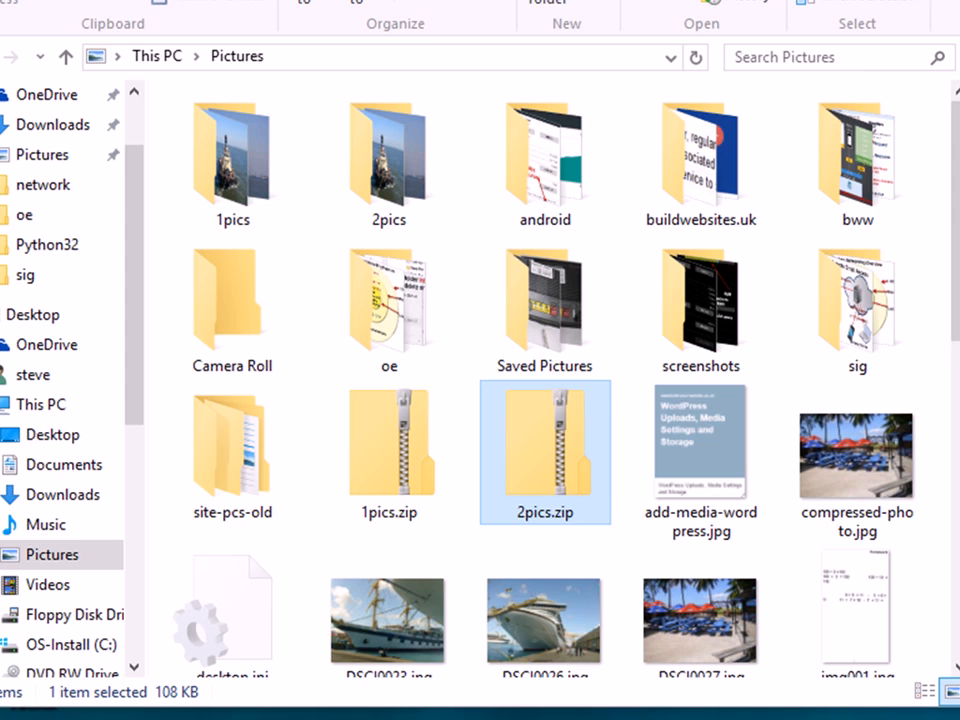
Switch to the "pictures" email draft in Yahoo Mail and attach 2pics.zip from the Pictures folder.
click(655, 718)
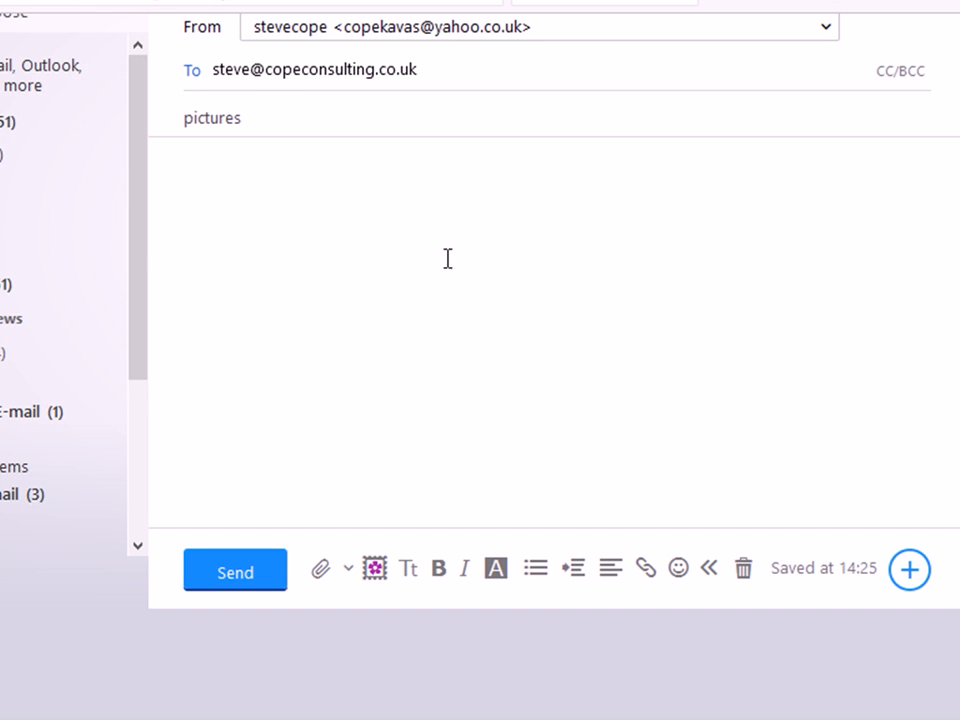
click(348, 569)
click(383, 618)
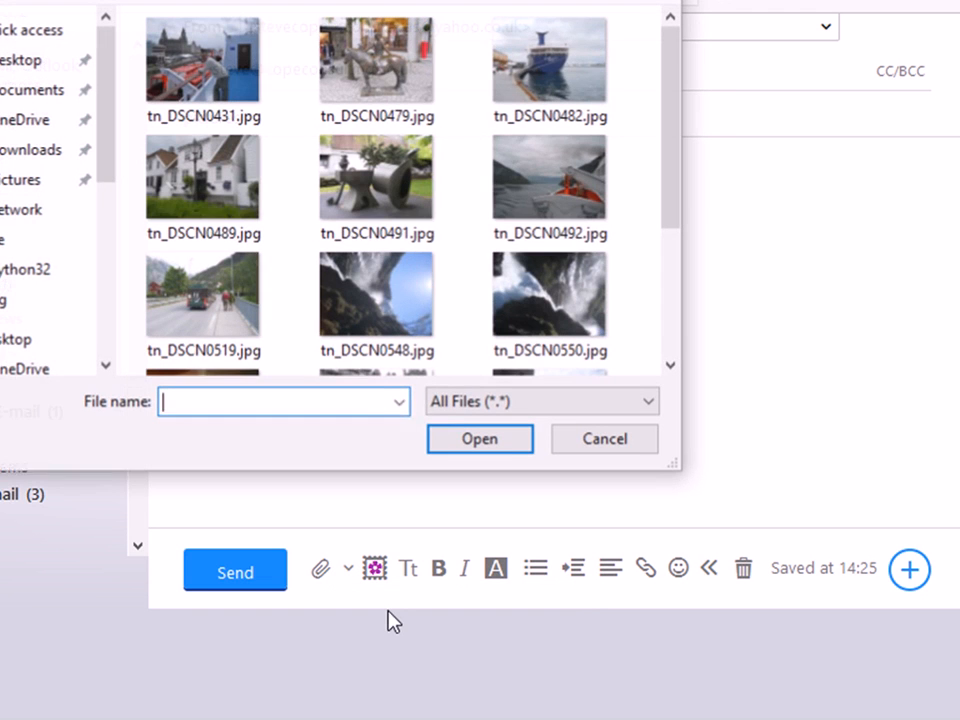
click(66, 1)
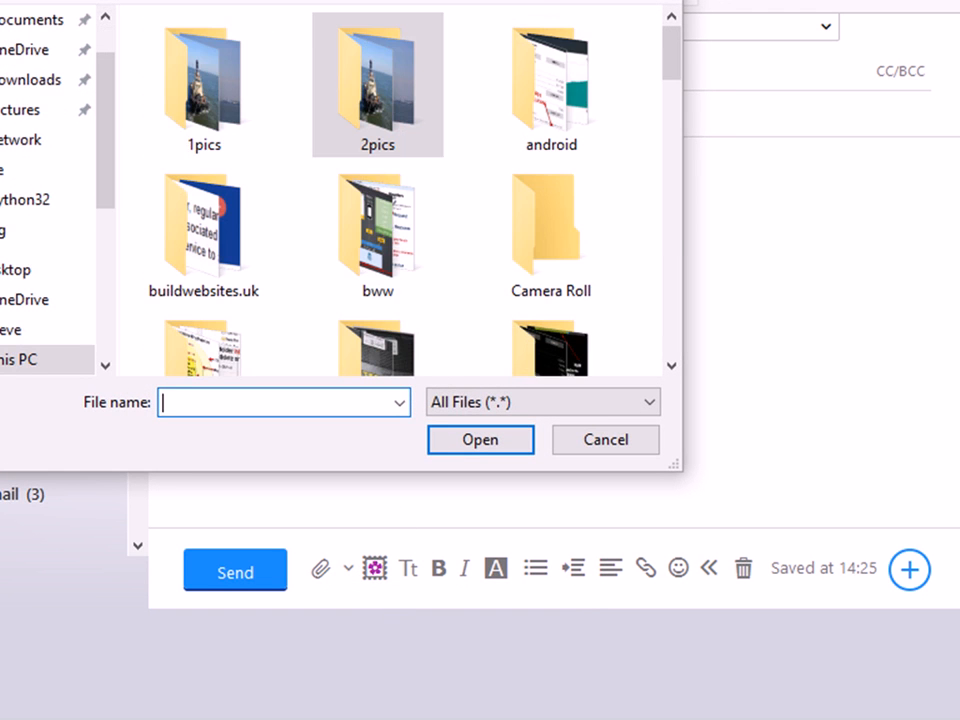
drag(669, 64, 675, 124)
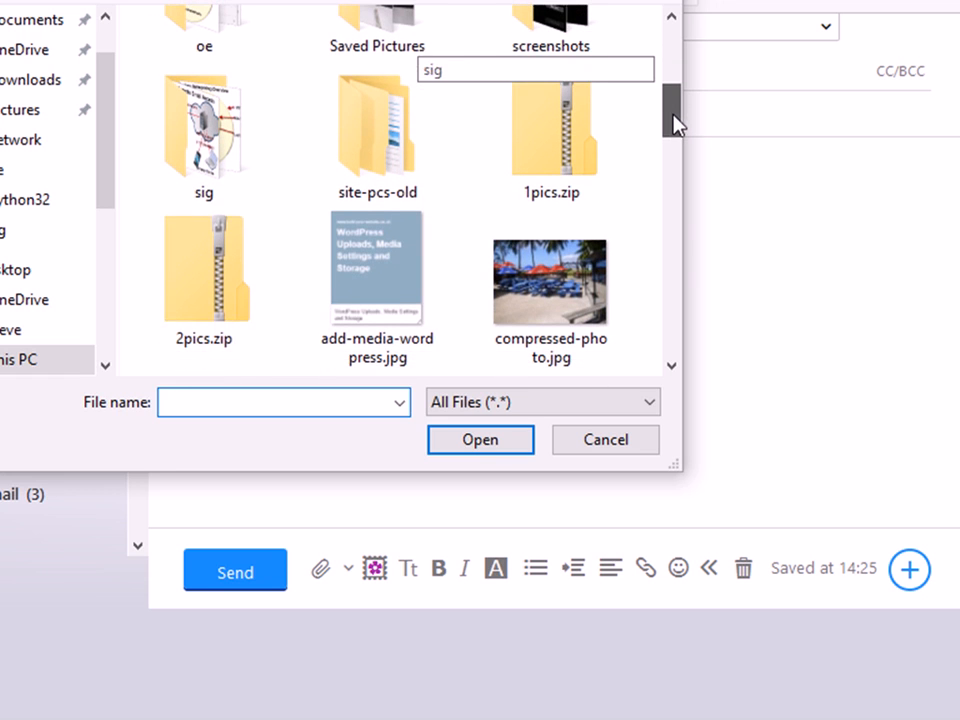
click(205, 279)
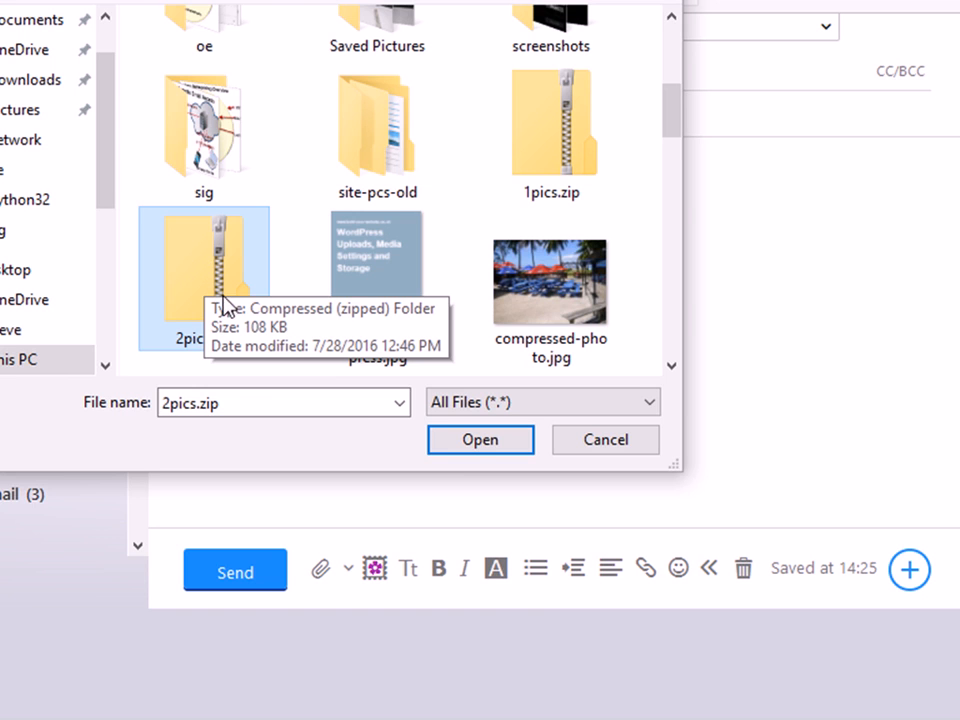
click(477, 440)
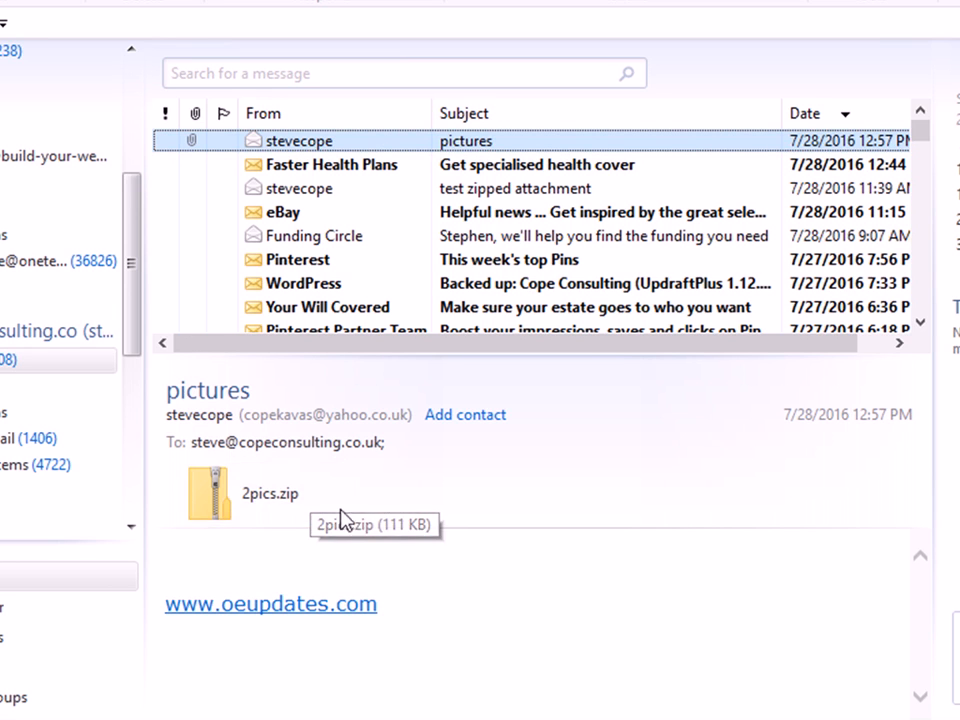
right_click(214, 491)
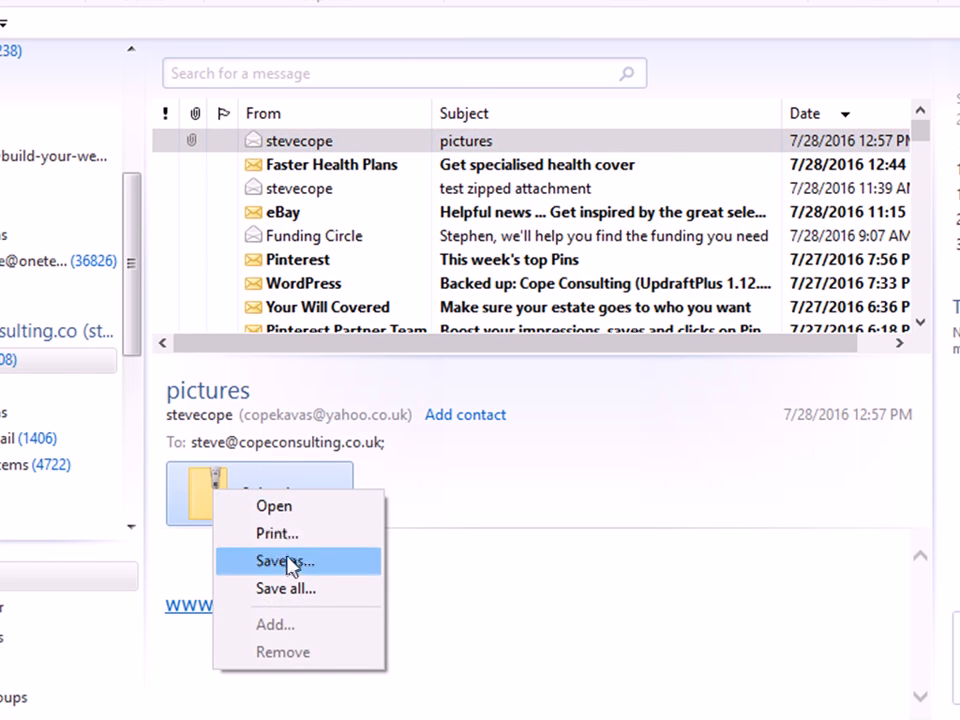
click(293, 566)
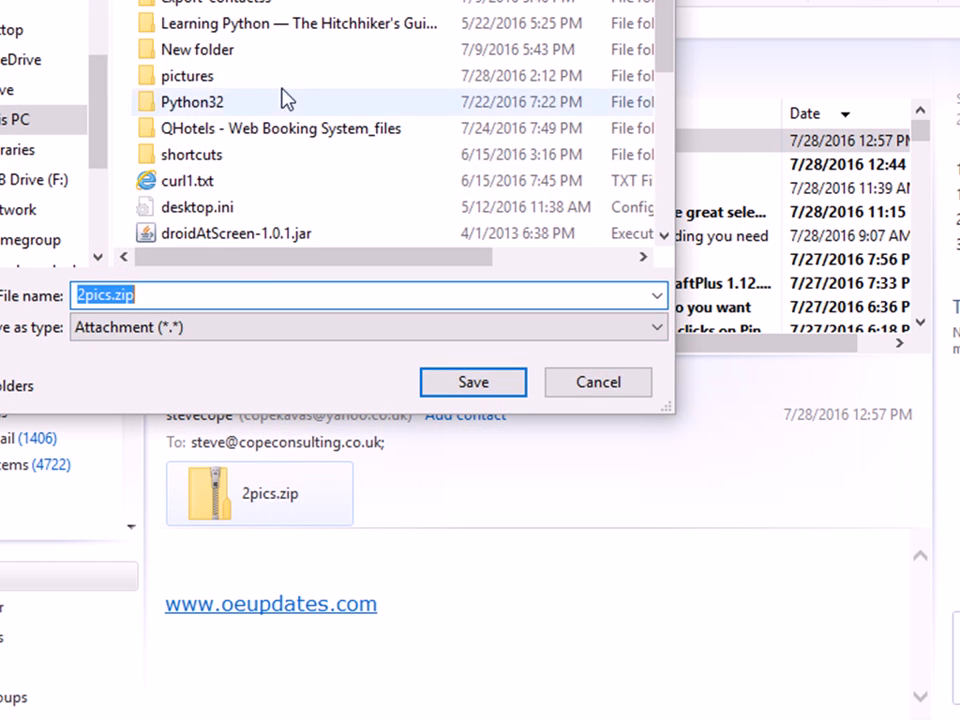
click(187, 84)
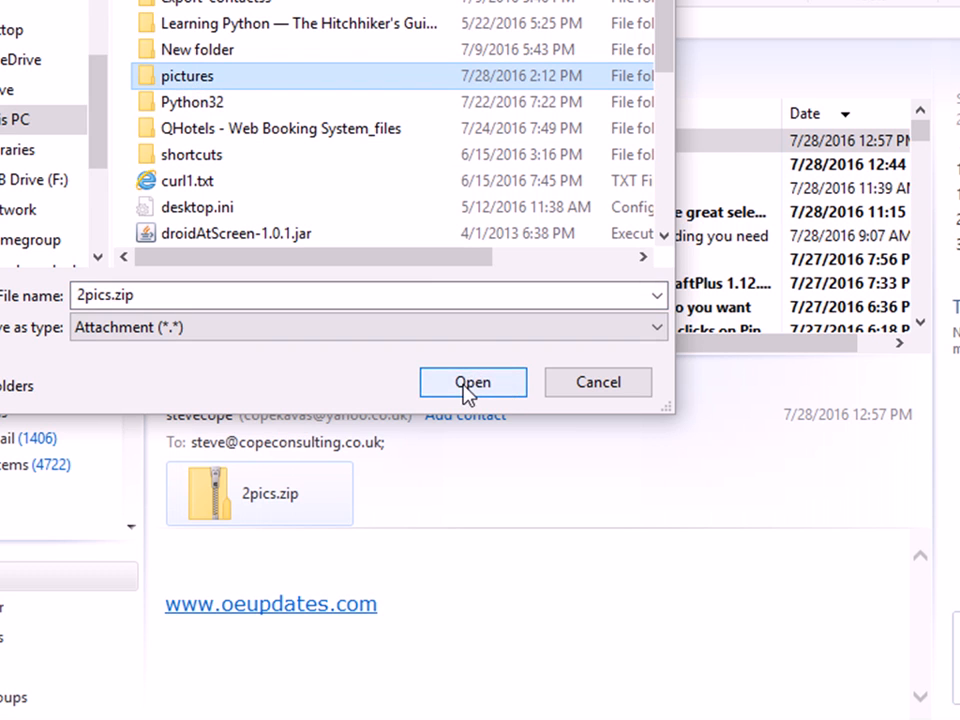
click(598, 384)
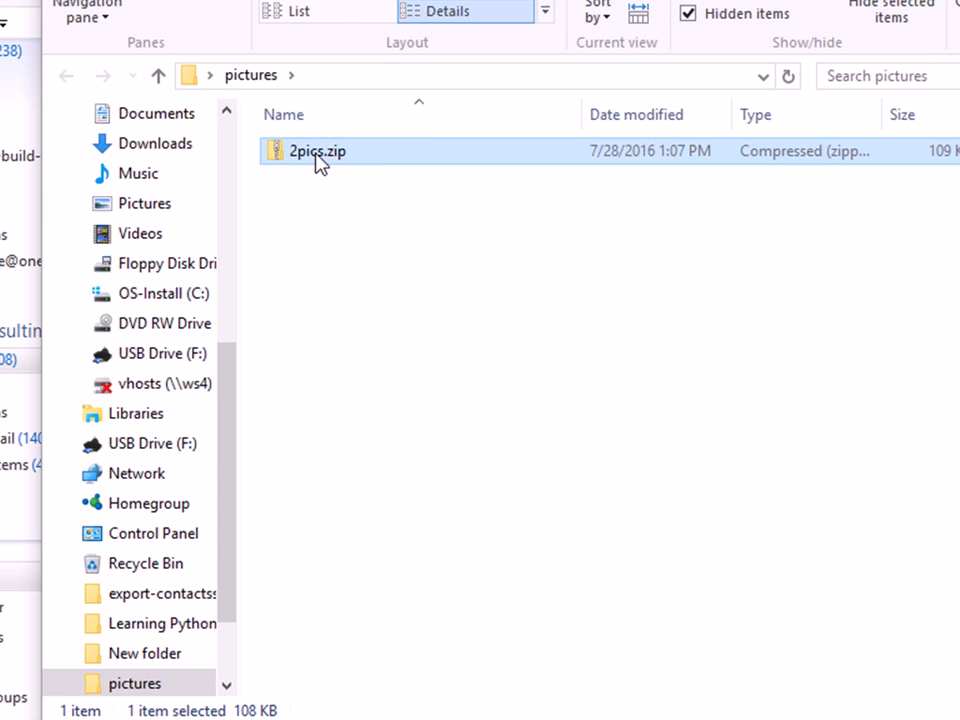
Extract all files from 2pics.zip into a 2pics folder inside the desktop's pictures folder.
right_click(318, 162)
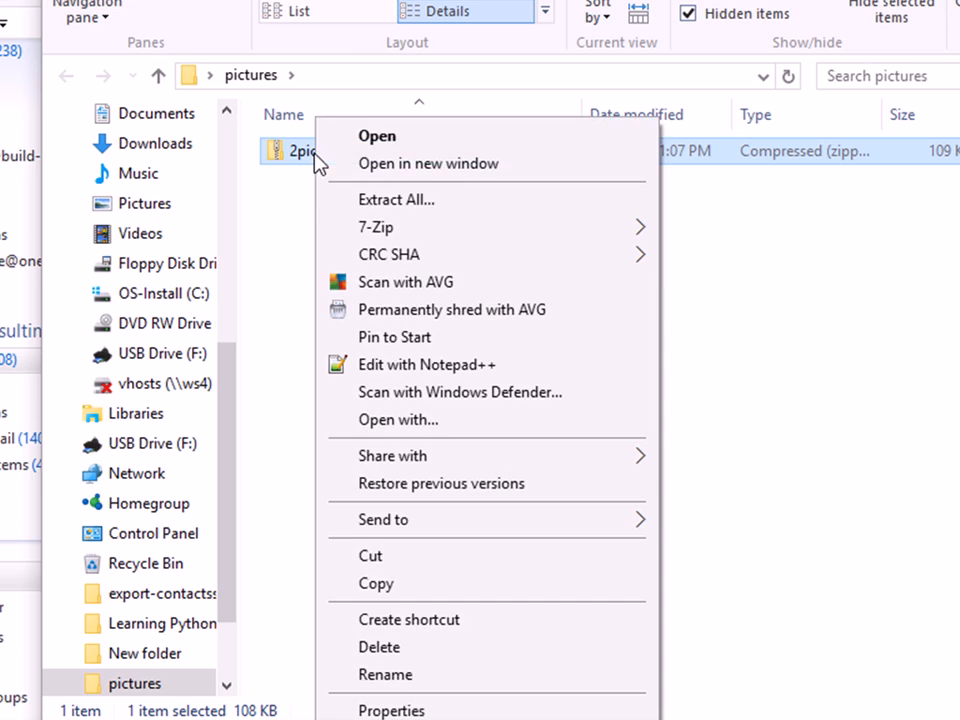
click(400, 203)
click(505, 188)
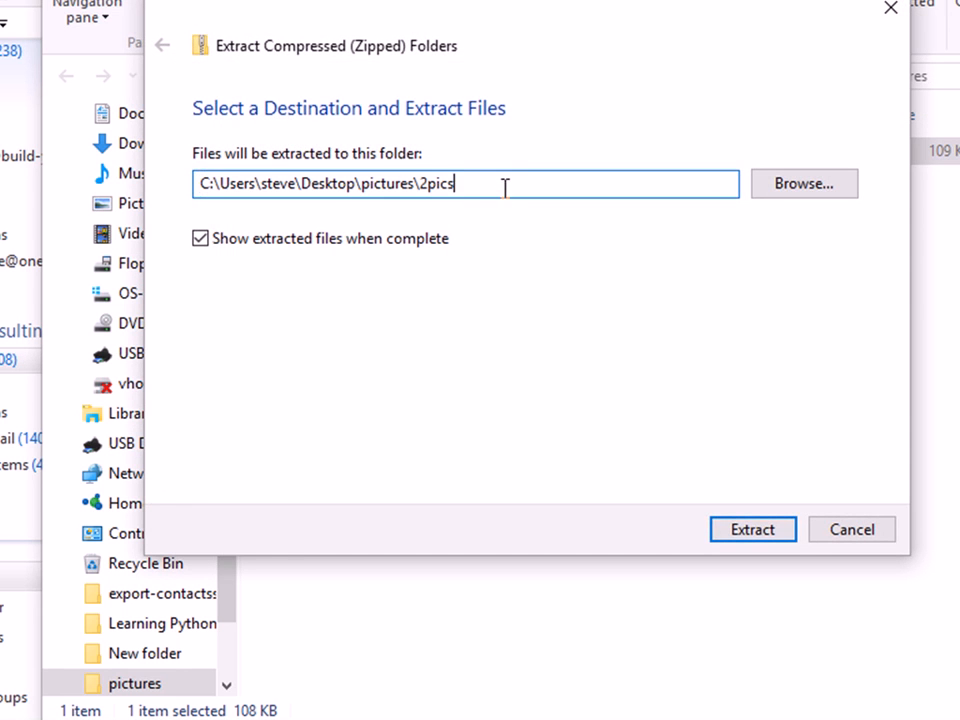
click(752, 530)
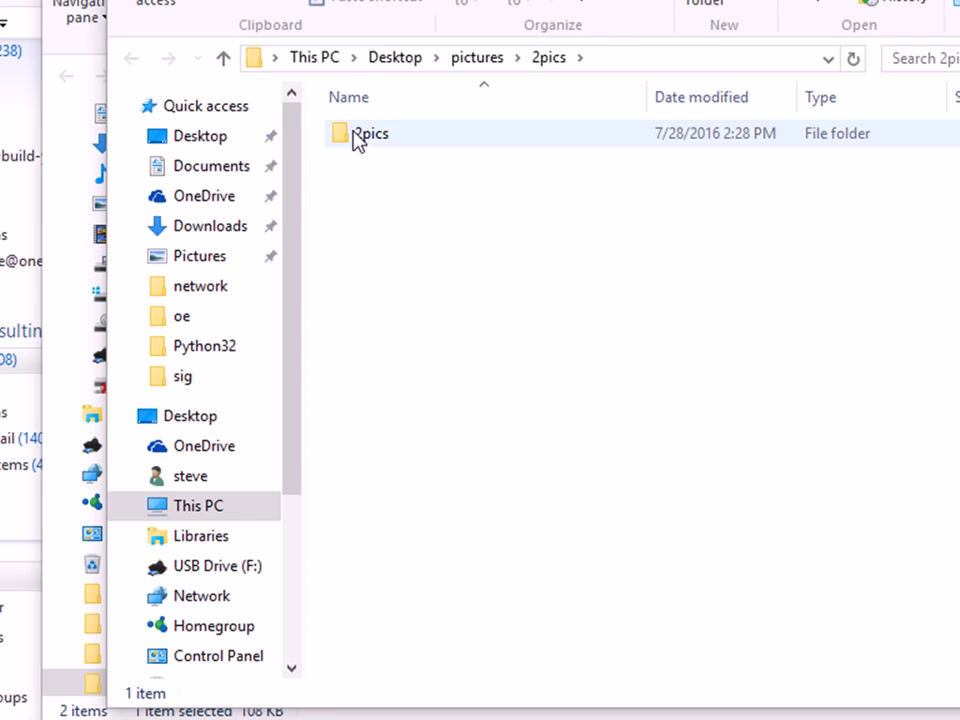
Open the inner 2pics folder in the extracted files to view its pictures, and go back up one level.
click(367, 140)
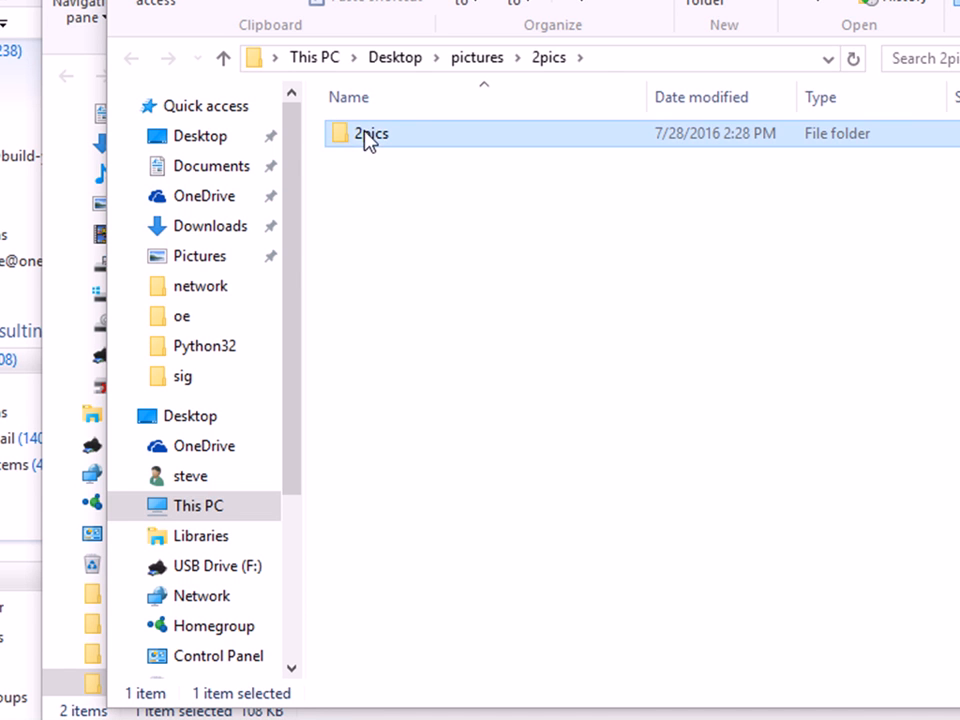
double_click(367, 140)
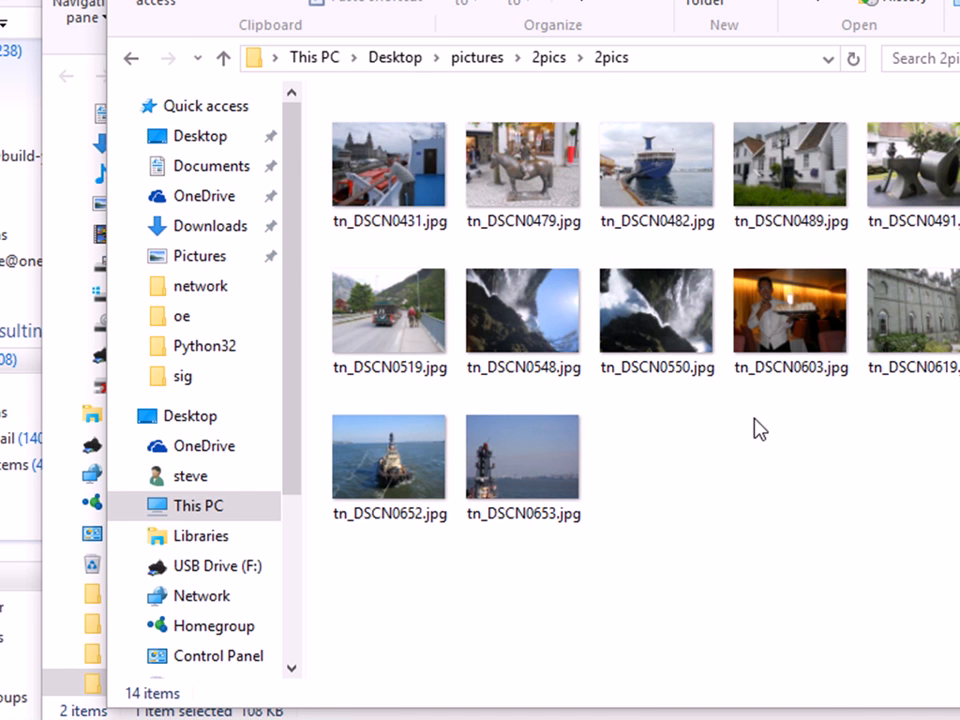
click(224, 58)
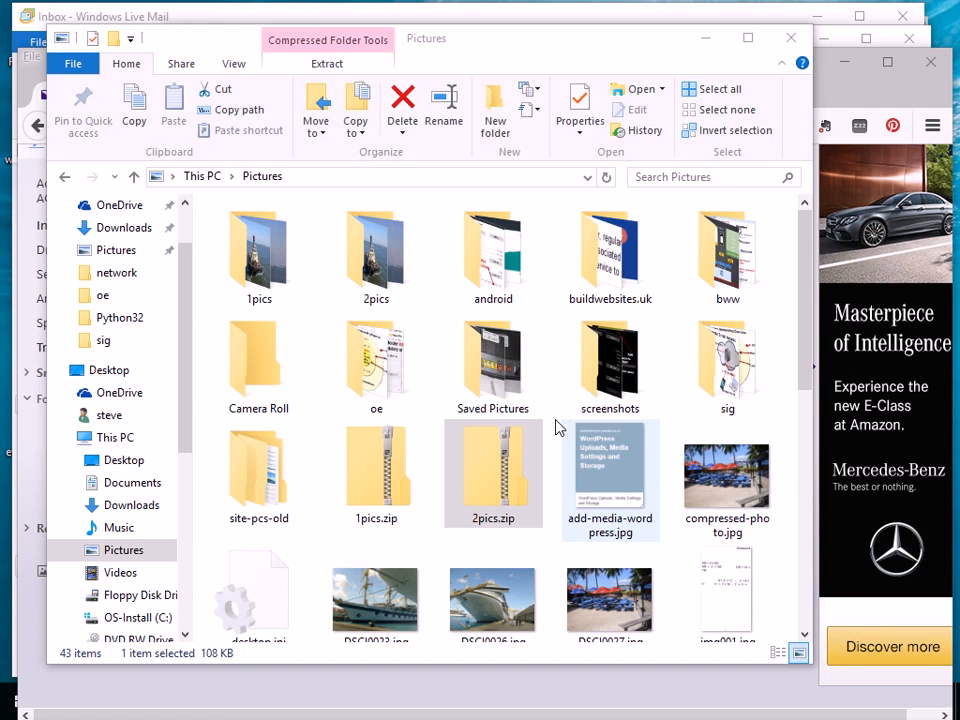
Switch from the Pictures folder to the "pictures" draft in Yahoo Mail and open its option for sharing a file from Dropbox.
click(467, 500)
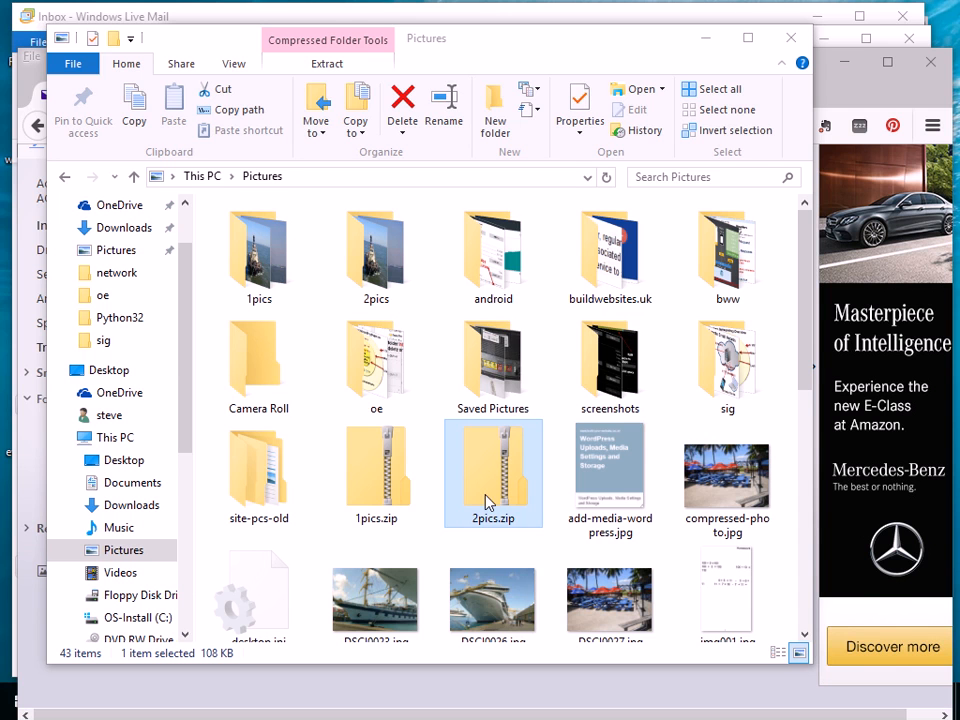
drag(611, 51, 688, 318)
click(544, 268)
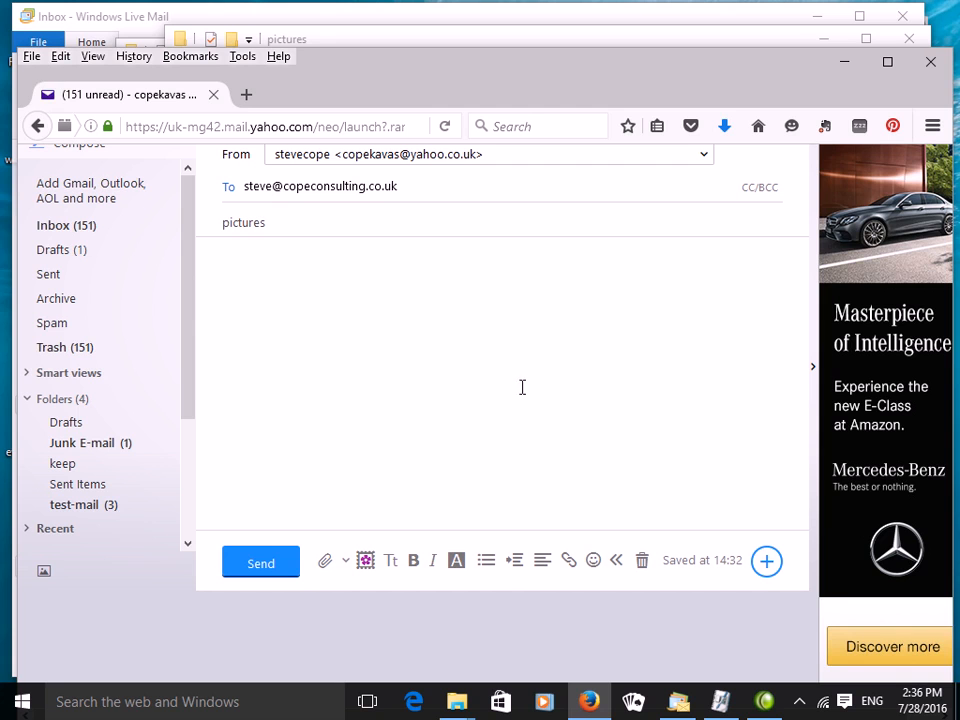
click(346, 563)
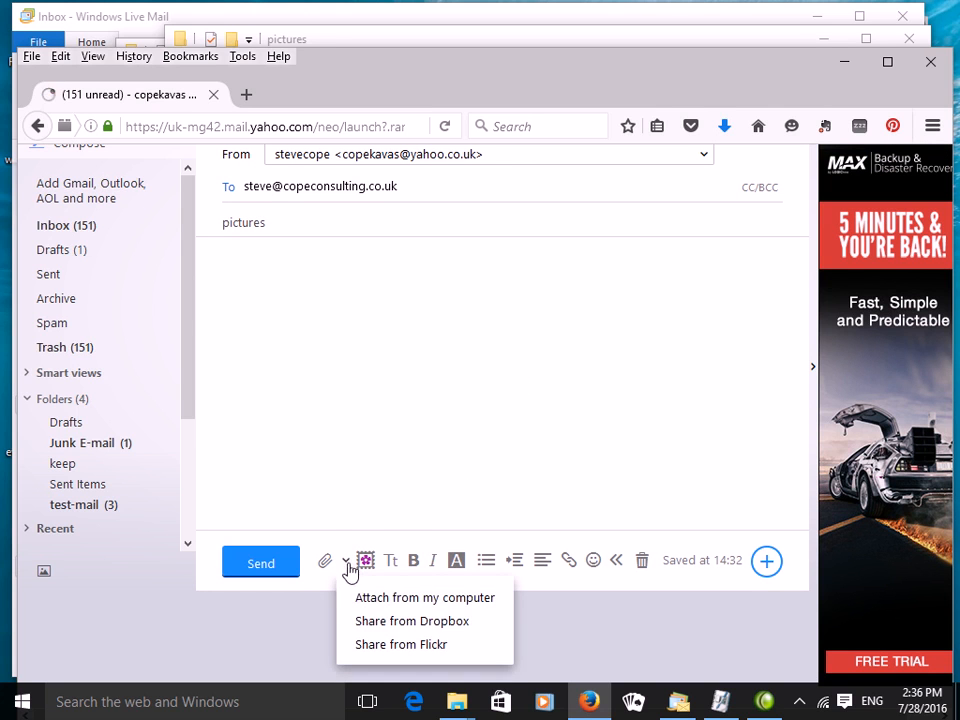
click(371, 622)
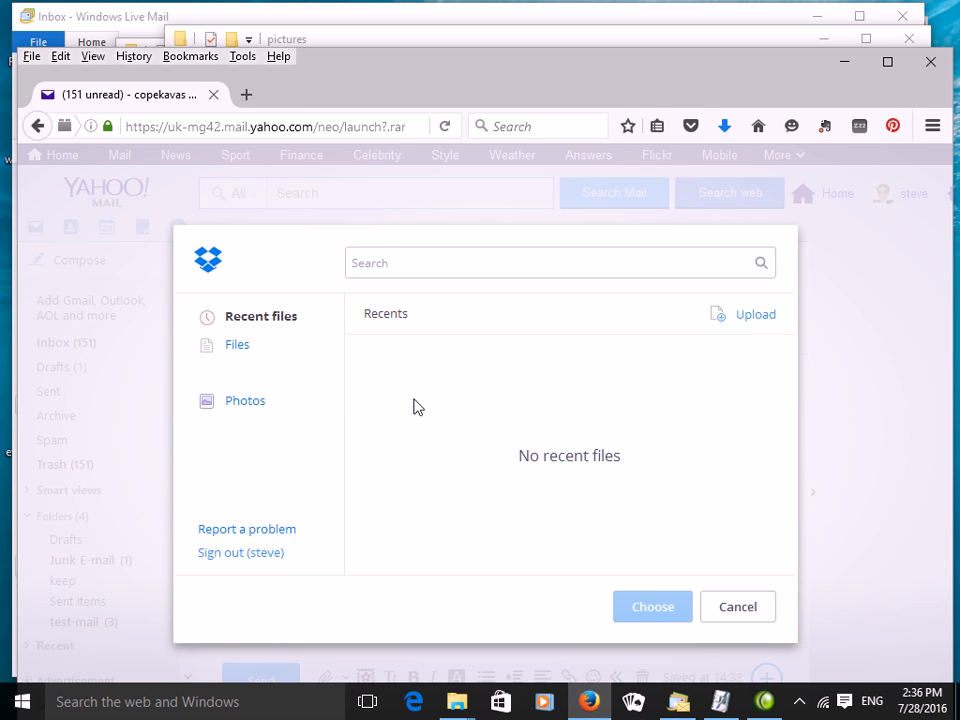
Upload 2pics.zip from the Pictures folder to Dropbox and send the email with the file shared in it.
click(746, 317)
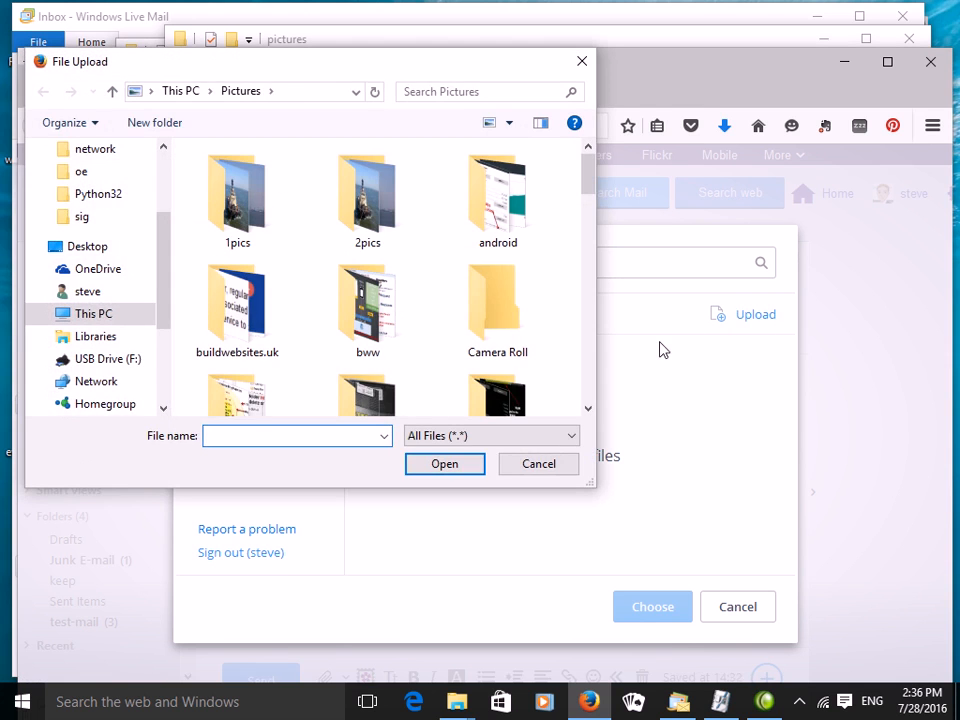
drag(590, 180, 590, 240)
click(278, 255)
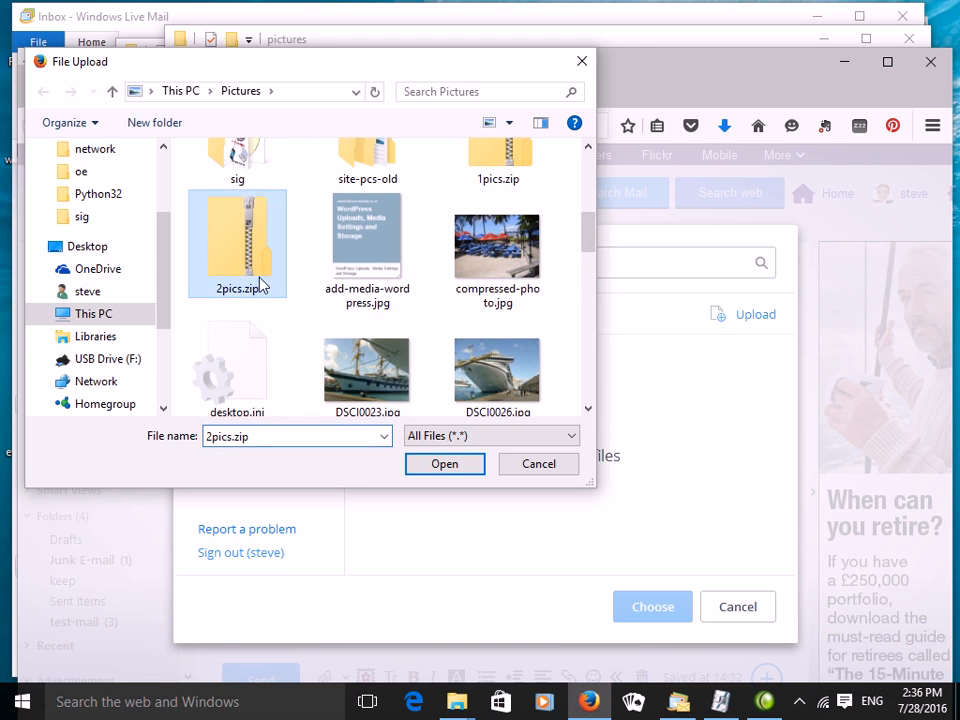
click(438, 466)
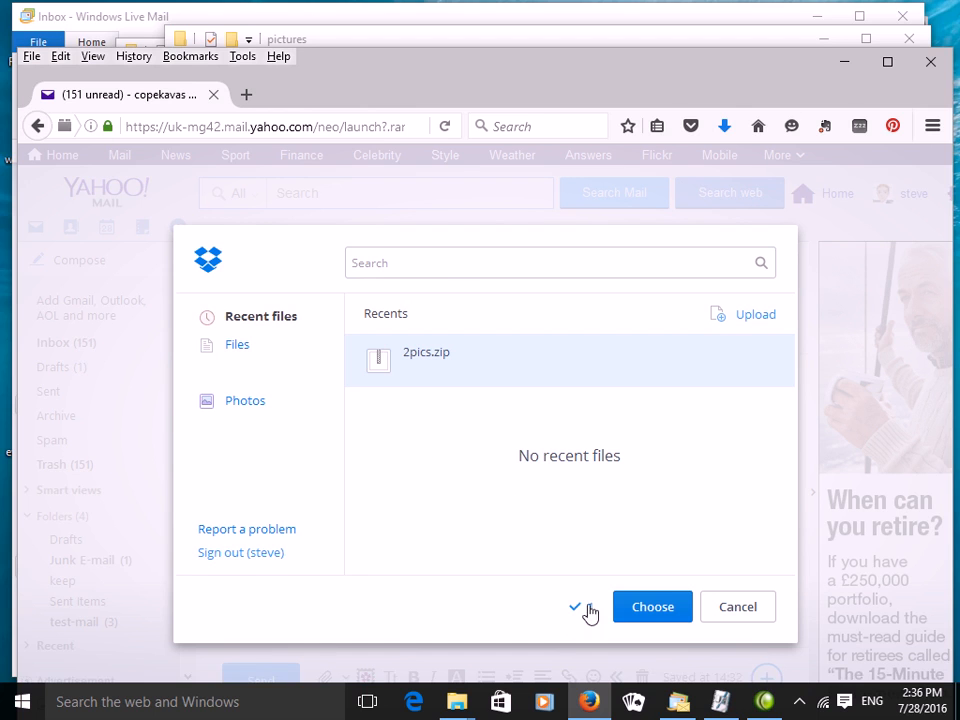
click(656, 607)
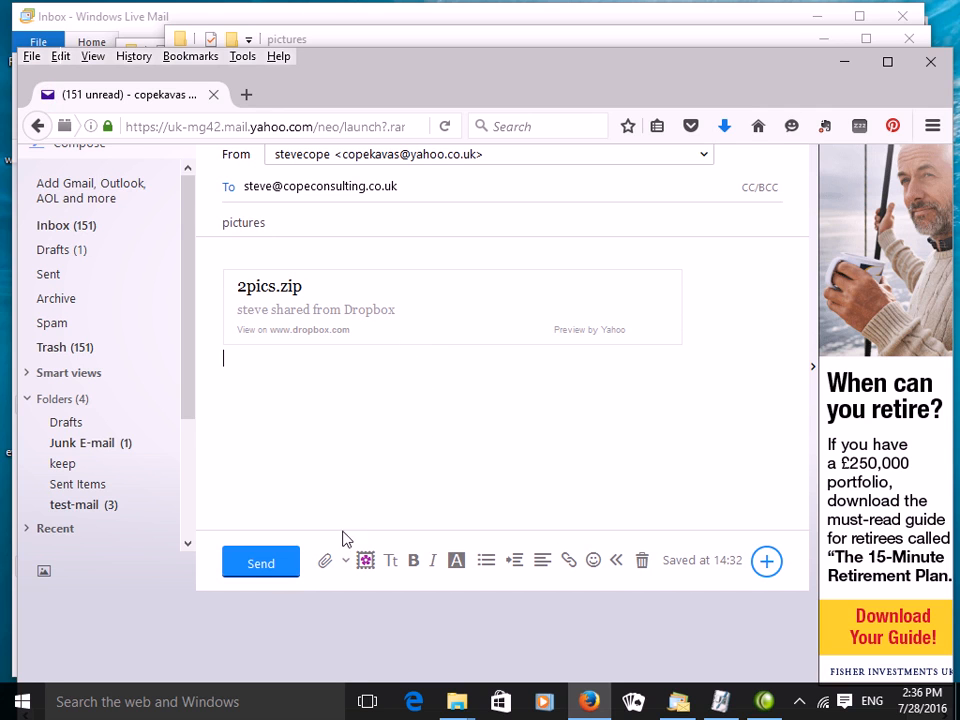
click(272, 566)
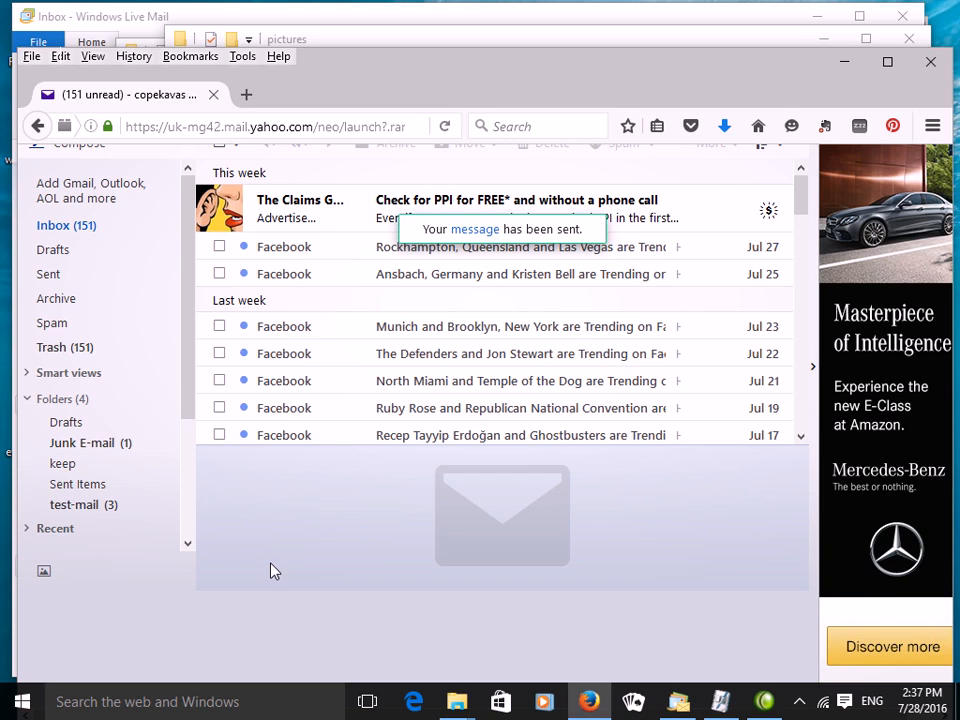
Switch to Windows Live Mail, open the Dropbox link in the newest "pictures" email, and close the extra Dropbox sign-in page.
key(alt+Tab)
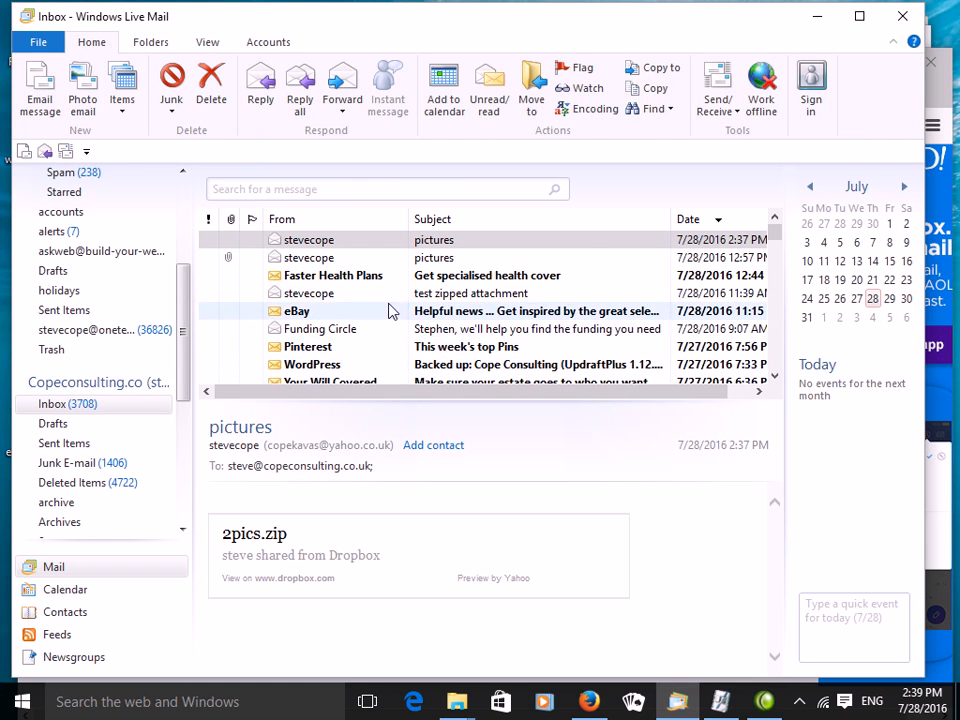
click(350, 245)
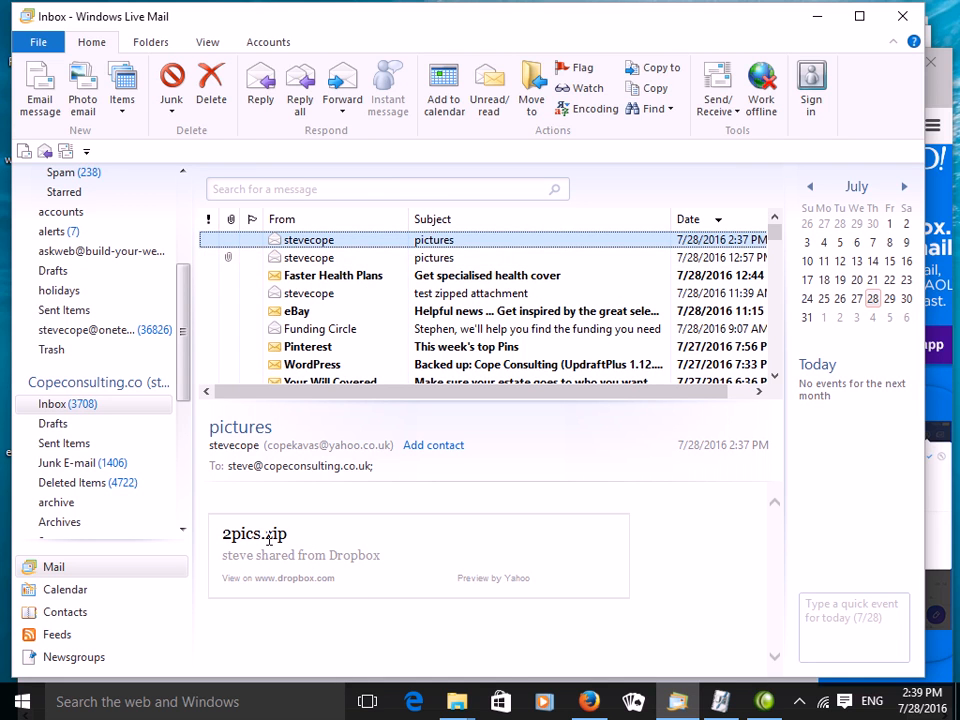
click(314, 585)
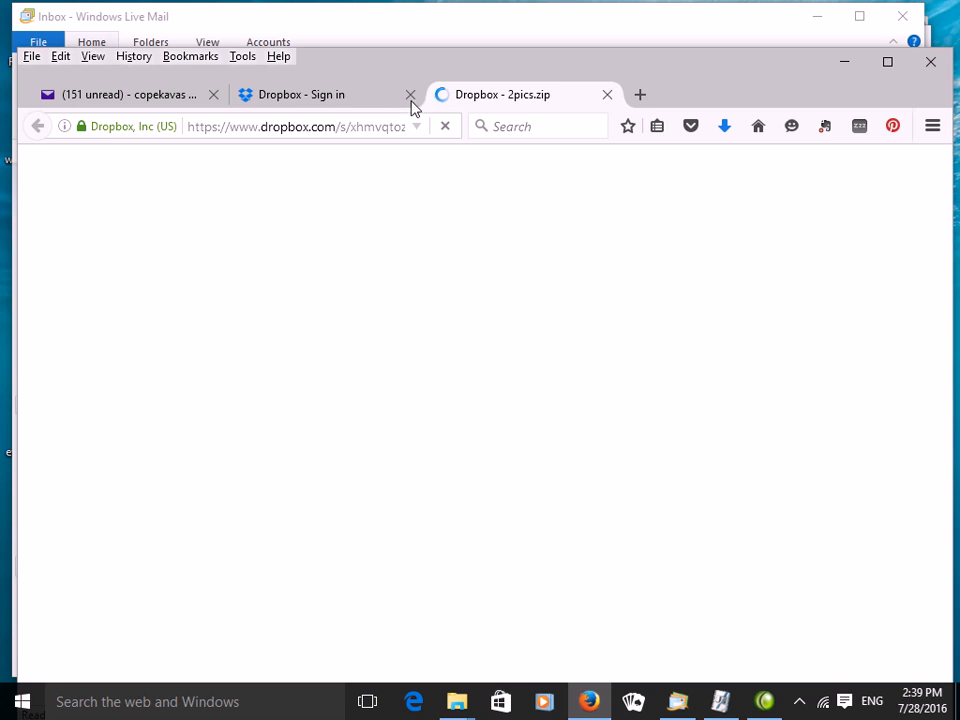
click(410, 95)
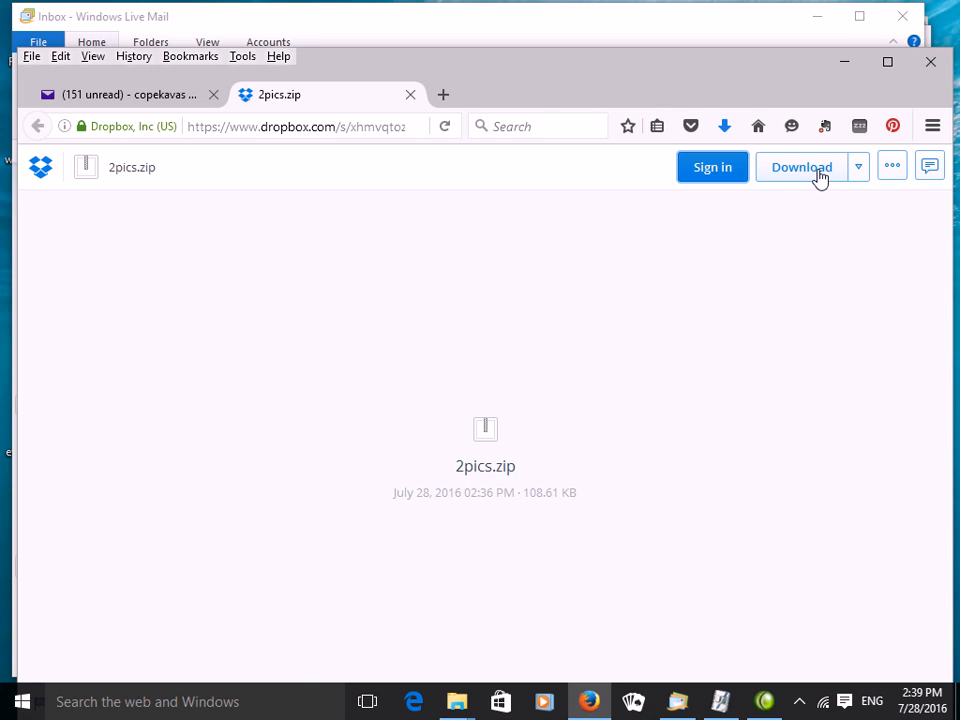
Start downloading 2pics.zip from Dropbox, dismiss the account sign-up form, and cancel saving the file.
click(808, 172)
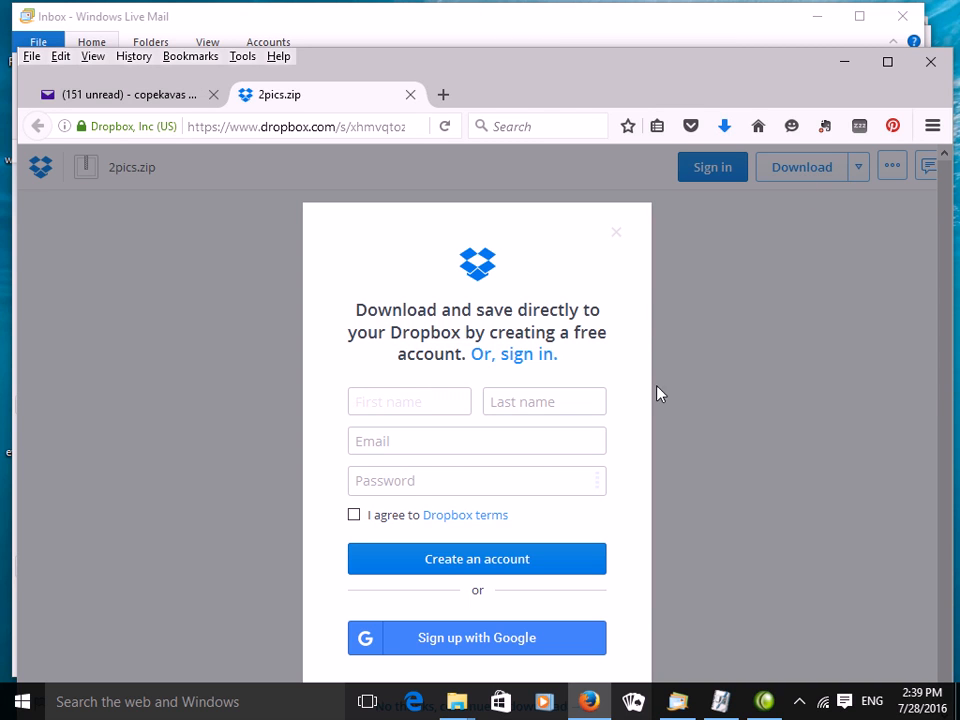
click(617, 240)
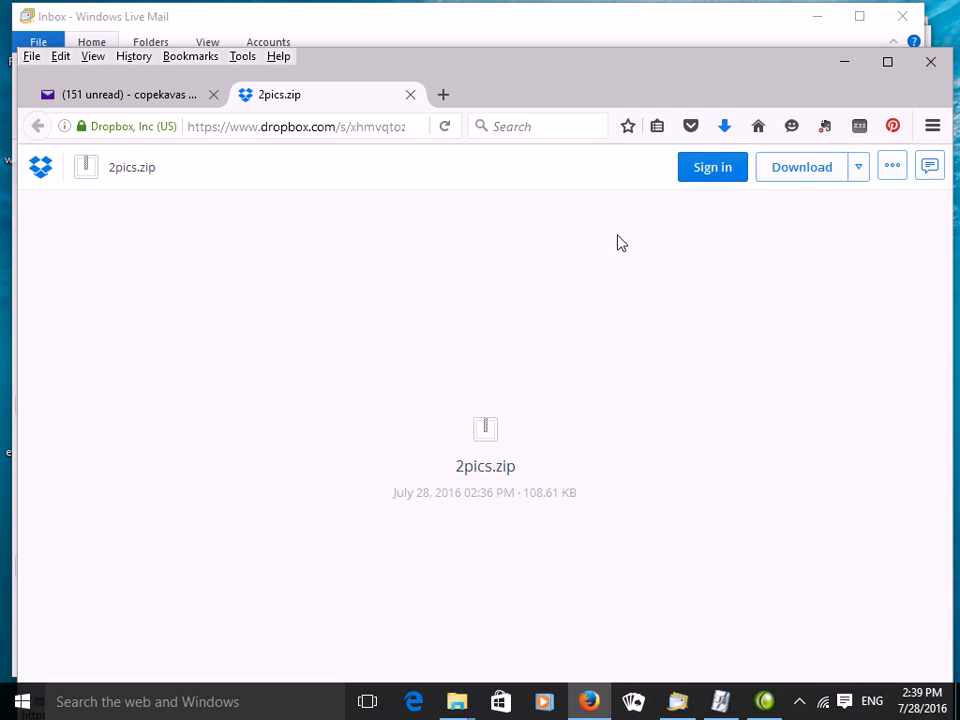
click(769, 181)
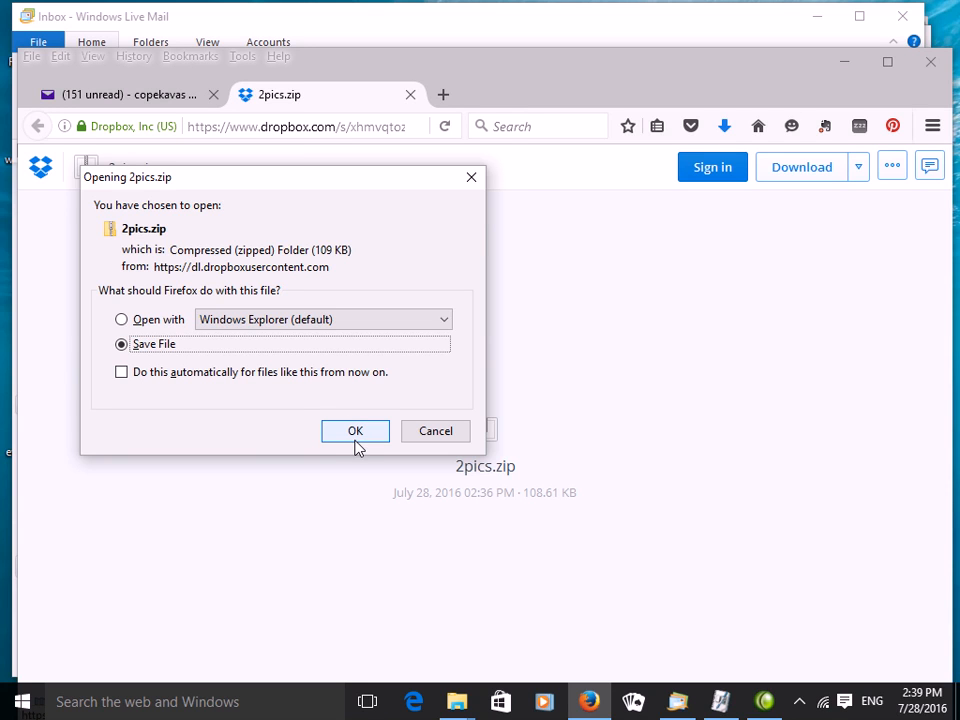
click(436, 431)
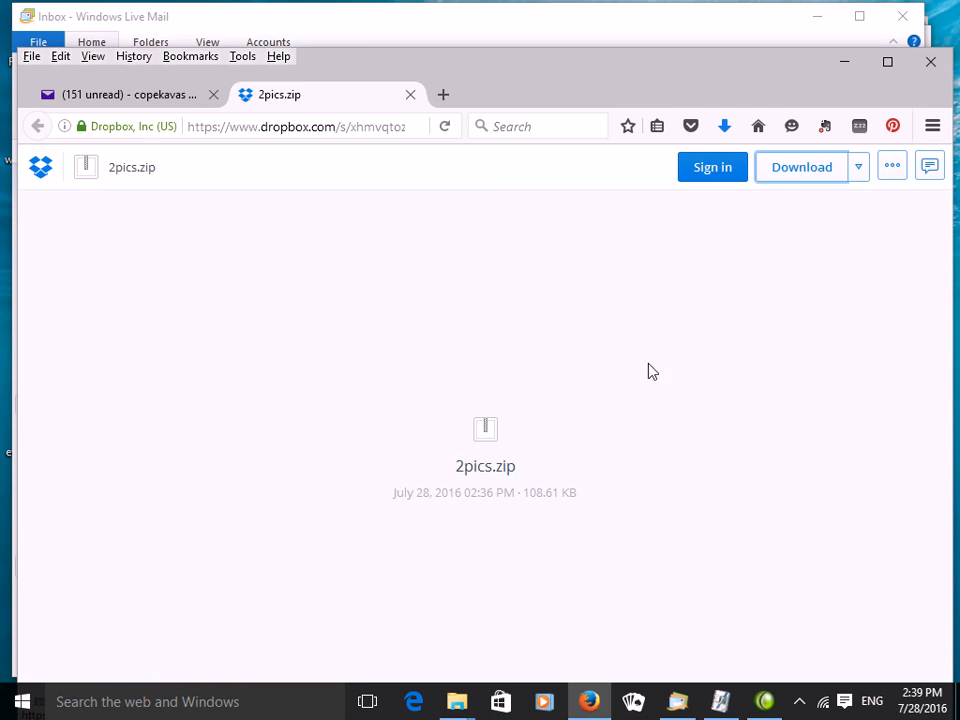